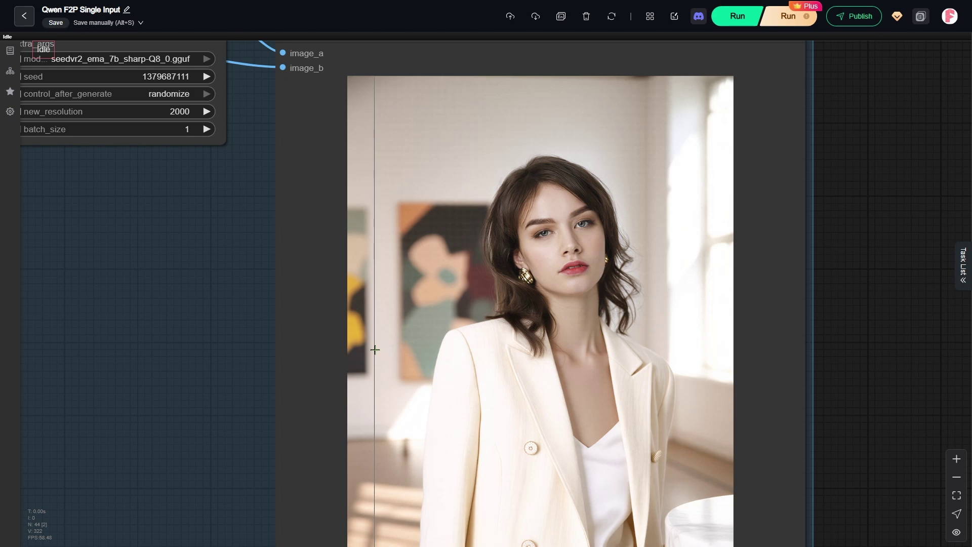
Move the headshot Load Image node out of Inputs, next to the SeedVR2 Image Comparer output
{"action": "scroll", "coordinate": [374, 350], "scroll_direction": "down", "scroll_amount": 10}
{"action": "left_click_drag", "start_coordinate": [526, 426], "coordinate": [835, 321]}
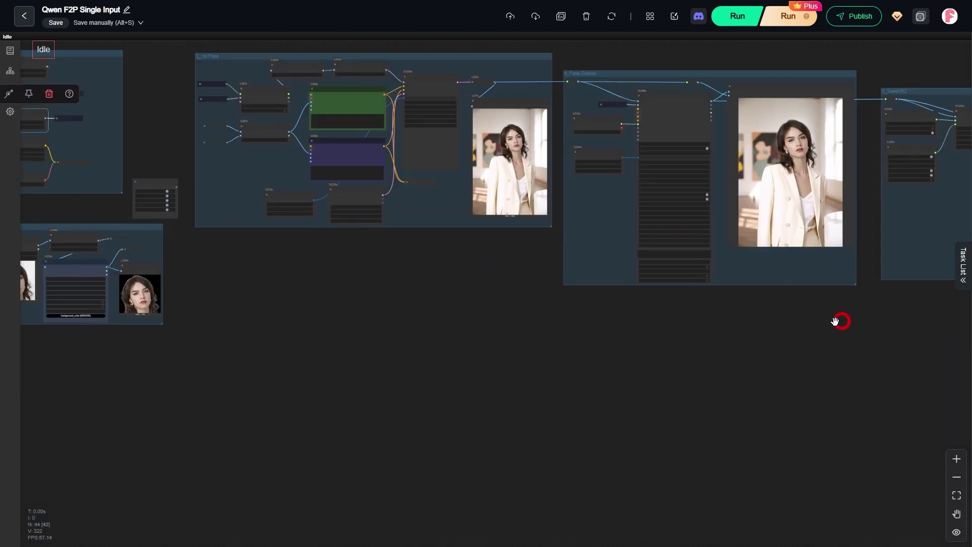
{"action": "scroll", "coordinate": [311, 313], "scroll_direction": "down", "scroll_amount": 2}
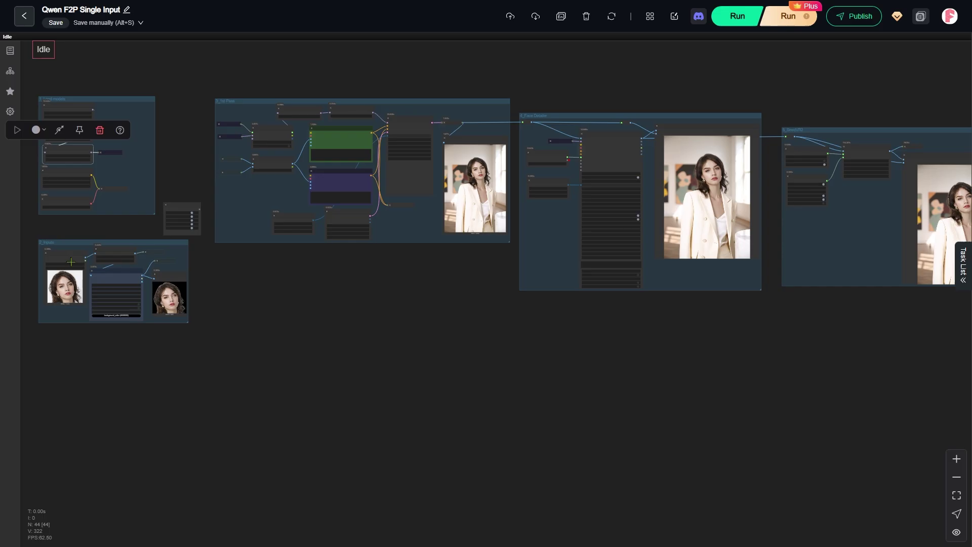
{"action": "left_click_drag", "start_coordinate": [70, 262], "coordinate": [887, 300]}
{"action": "left_click_drag", "start_coordinate": [857, 358], "coordinate": [280, 488]}
{"action": "scroll", "coordinate": [275, 423], "scroll_direction": "up", "scroll_amount": 3}
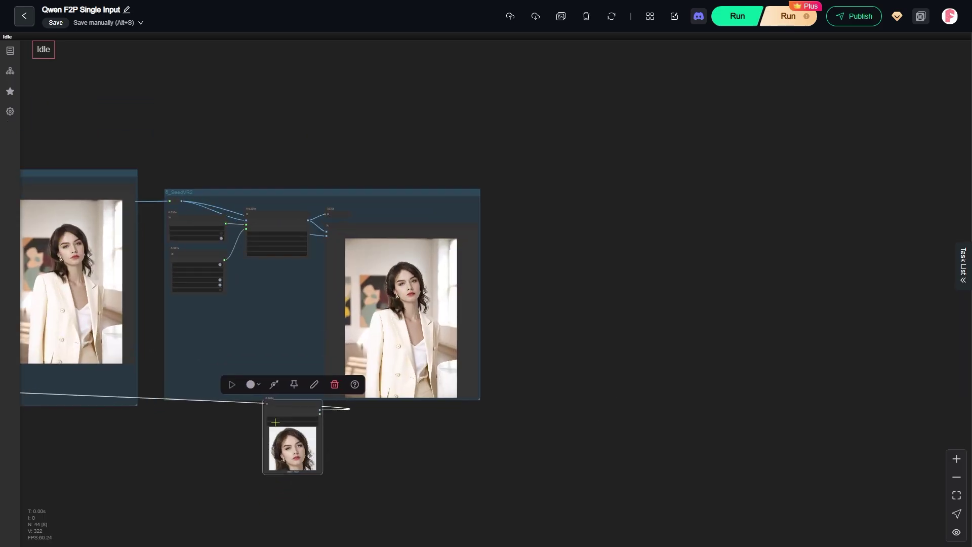
{"action": "left_click_drag", "start_coordinate": [275, 423], "coordinate": [479, 258]}
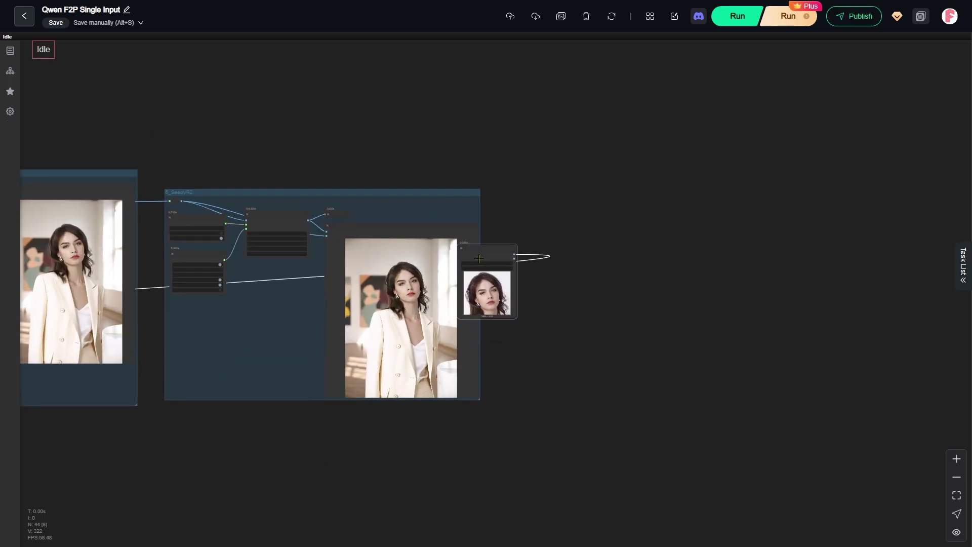
Zoom in on the upscaled portrait and headshot to compare them side by side
{"action": "scroll", "coordinate": [433, 304], "scroll_direction": "up", "scroll_amount": 10}
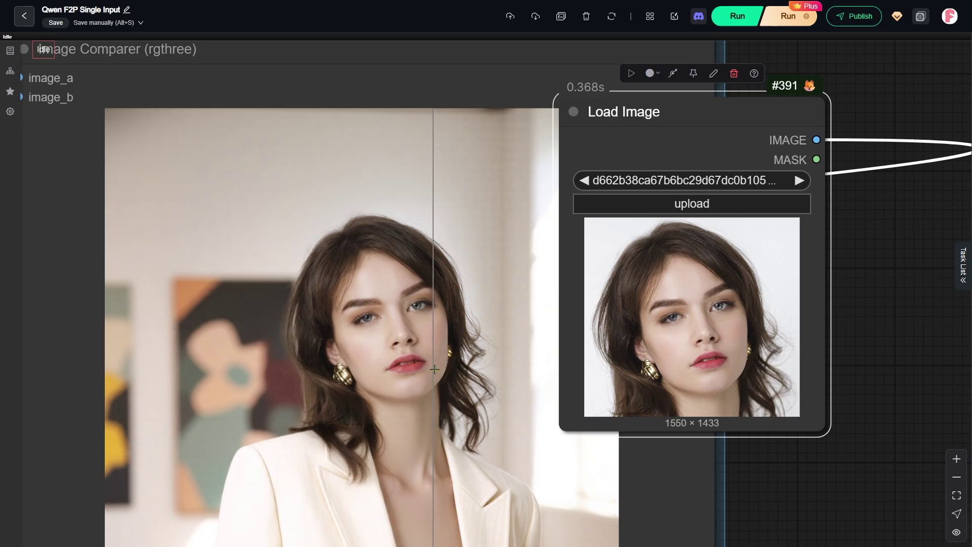
{"action": "scroll", "coordinate": [435, 369], "scroll_direction": "up", "scroll_amount": 2}
{"action": "left_click_drag", "start_coordinate": [113, 414], "coordinate": [121, 359]}
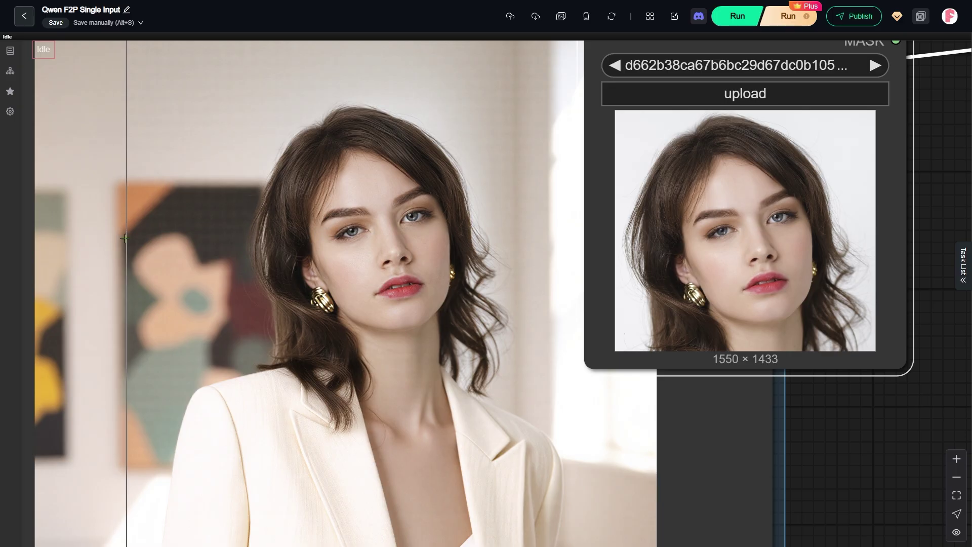
{"action": "scroll", "coordinate": [183, 228], "scroll_direction": "up", "scroll_amount": 7}
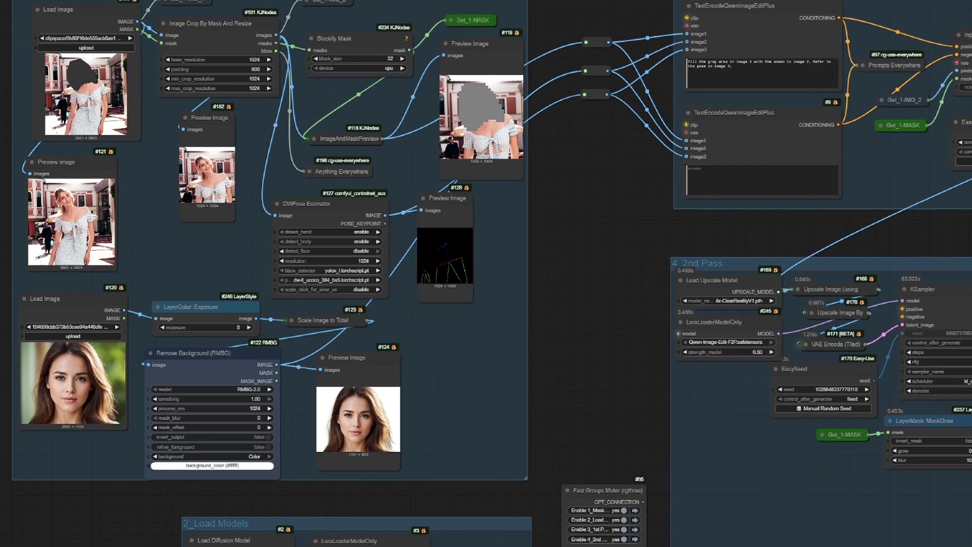
{"action": "scroll", "coordinate": [63, 185], "scroll_direction": "up", "scroll_amount": 4}
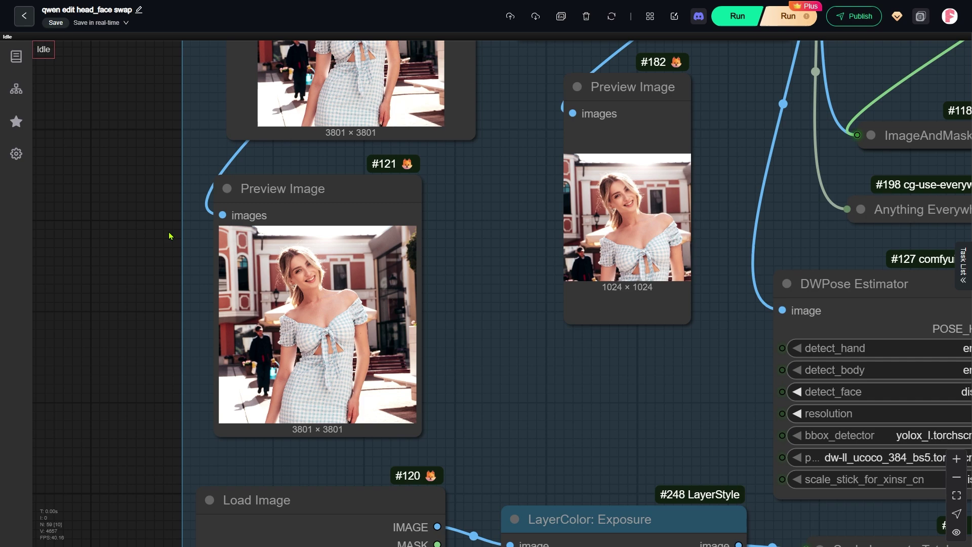
{"action": "scroll", "coordinate": [169, 233], "scroll_direction": "up", "scroll_amount": 3}
{"action": "left_click", "coordinate": [386, 188]}
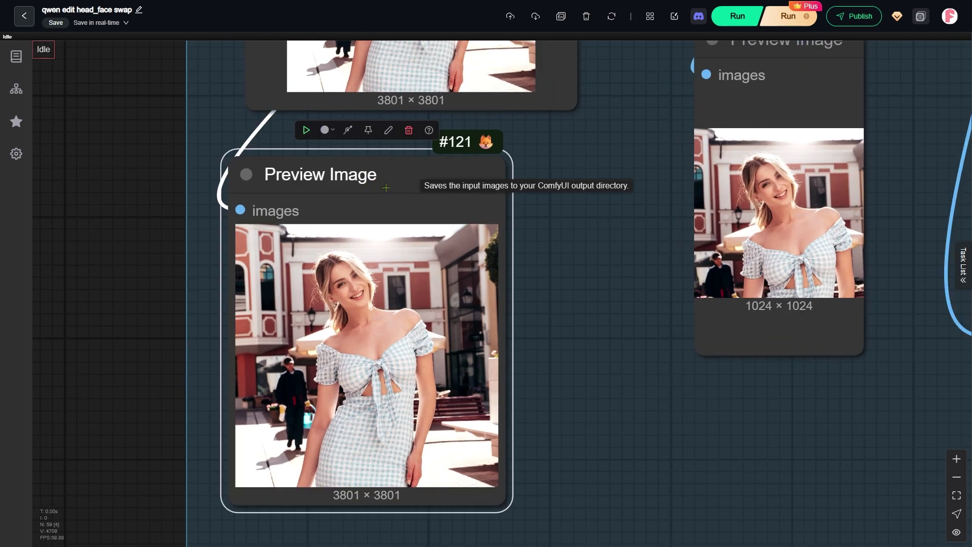
{"action": "scroll", "coordinate": [386, 188], "scroll_direction": "down", "scroll_amount": 4}
{"action": "scroll", "coordinate": [504, 342], "scroll_direction": "down", "scroll_amount": 4}
{"action": "scroll", "coordinate": [507, 344], "scroll_direction": "up", "scroll_amount": 3}
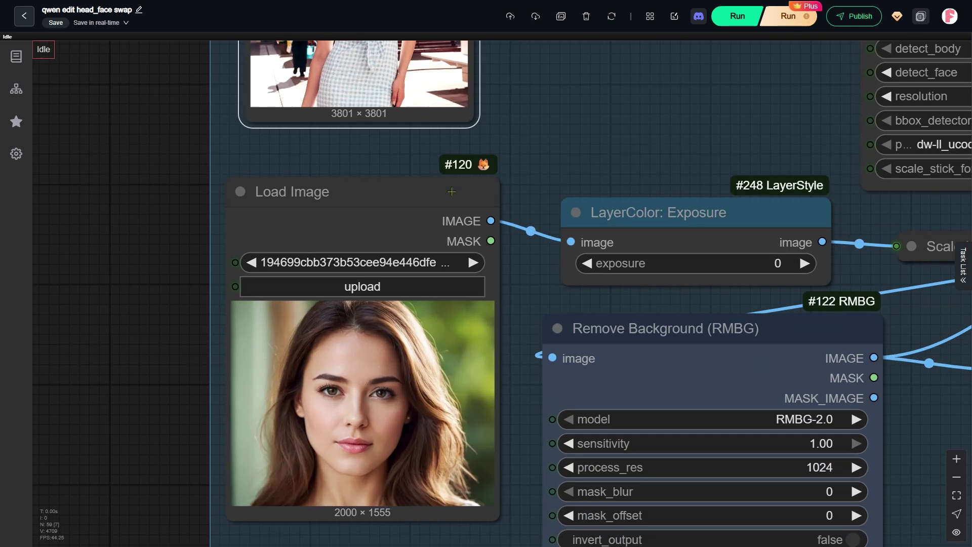
{"action": "left_click", "coordinate": [414, 208]}
{"action": "scroll", "coordinate": [514, 124], "scroll_direction": "up", "scroll_amount": 5}
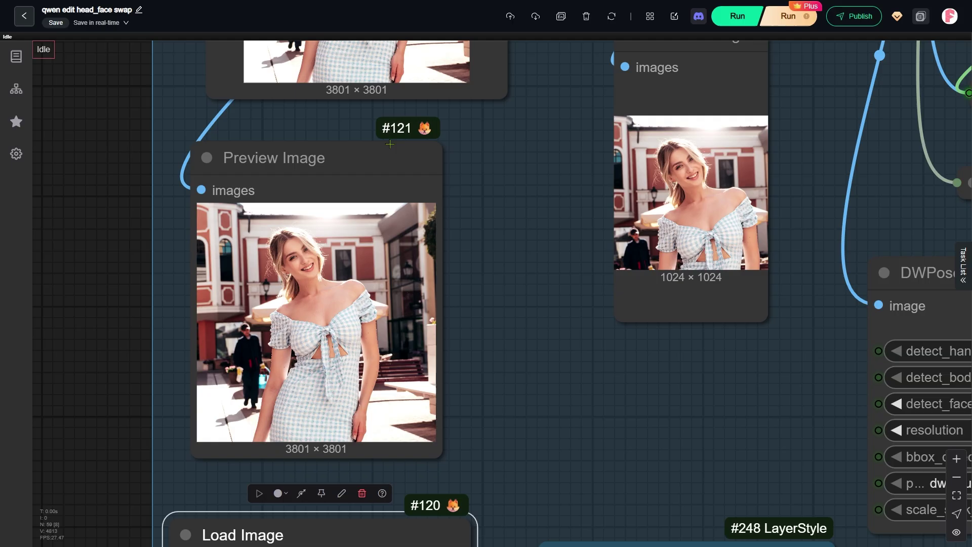
{"action": "left_click", "coordinate": [358, 162]}
{"action": "scroll", "coordinate": [355, 164], "scroll_direction": "down", "scroll_amount": 10}
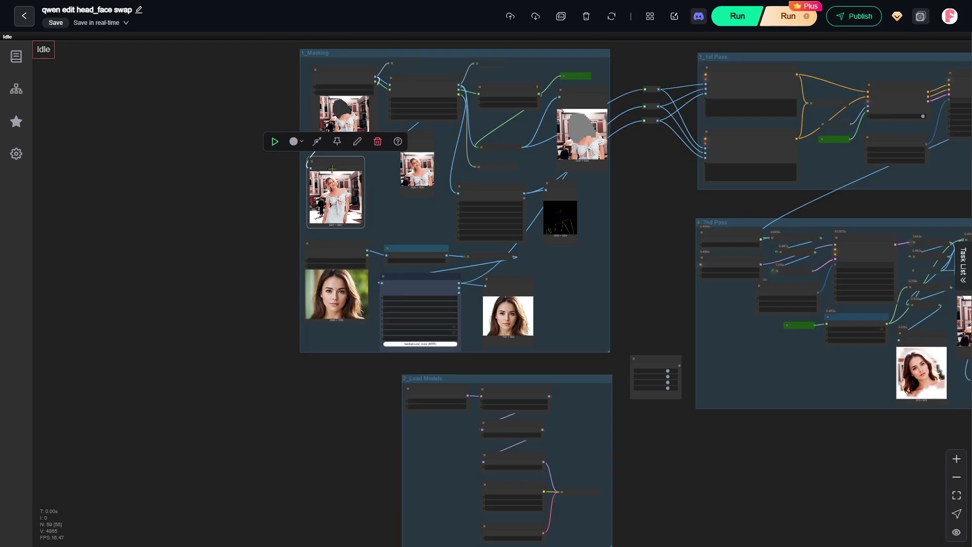
{"action": "scroll", "coordinate": [332, 168], "scroll_direction": "down", "scroll_amount": 3}
{"action": "scroll", "coordinate": [630, 404], "scroll_direction": "right", "scroll_amount": 10}
{"action": "scroll", "coordinate": [559, 253], "scroll_direction": "up", "scroll_amount": 5}
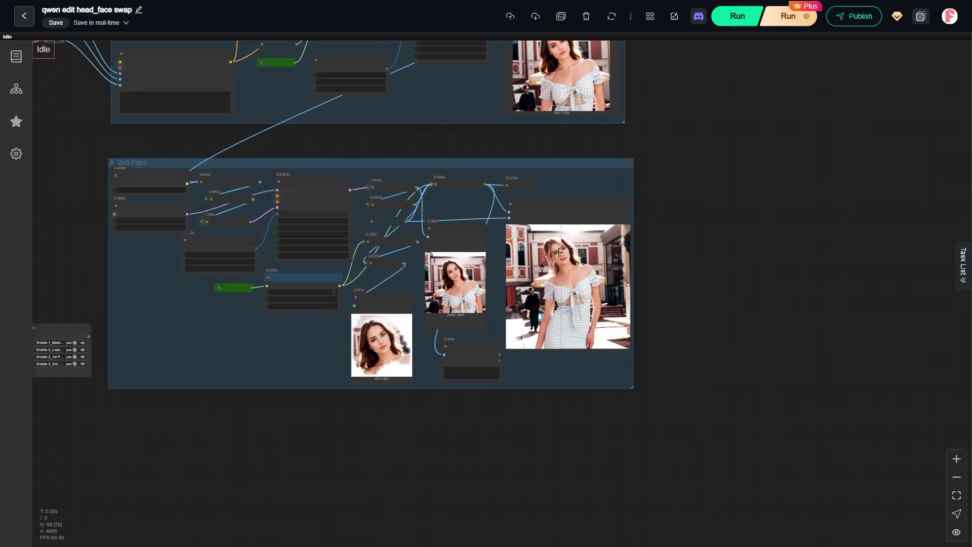
{"action": "scroll", "coordinate": [559, 252], "scroll_direction": "up", "scroll_amount": 15}
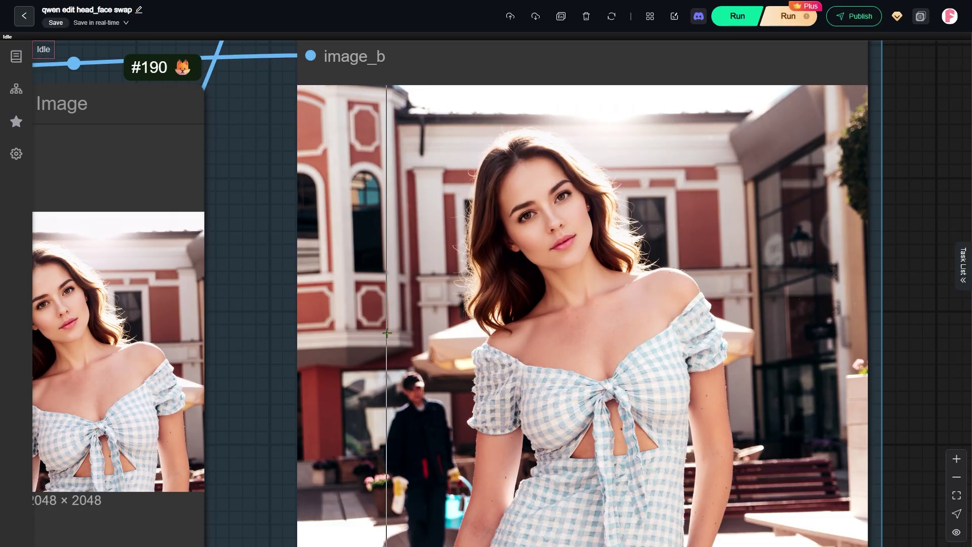
{"action": "scroll", "coordinate": [472, 197], "scroll_direction": "down", "scroll_amount": 9}
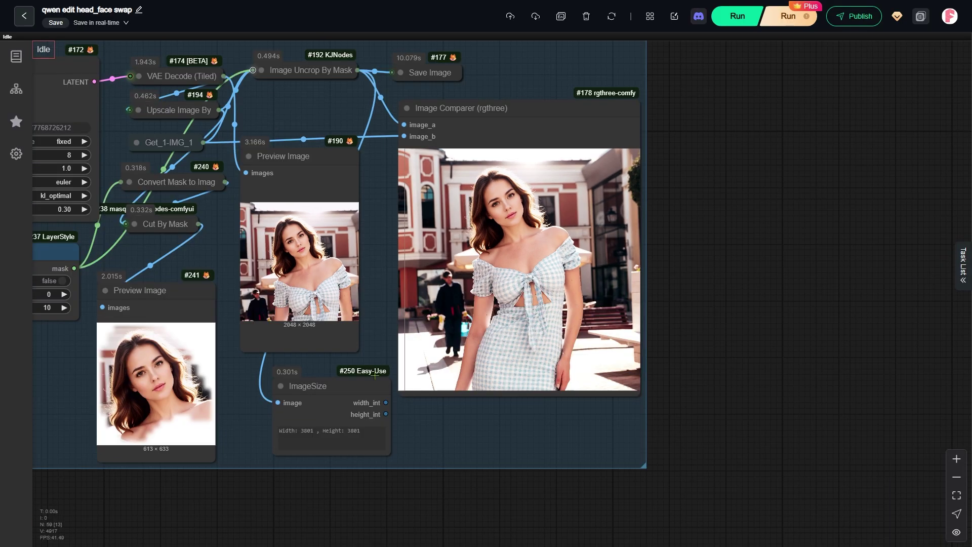
{"action": "scroll", "coordinate": [349, 400], "scroll_direction": "up", "scroll_amount": 4}
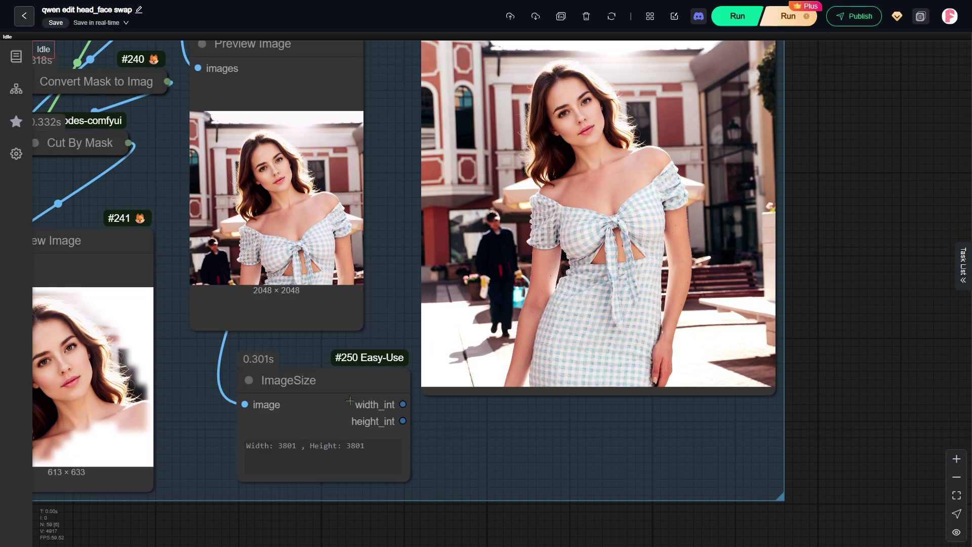
{"action": "scroll", "coordinate": [350, 400], "scroll_direction": "up", "scroll_amount": 3}
{"action": "left_click", "coordinate": [344, 379]}
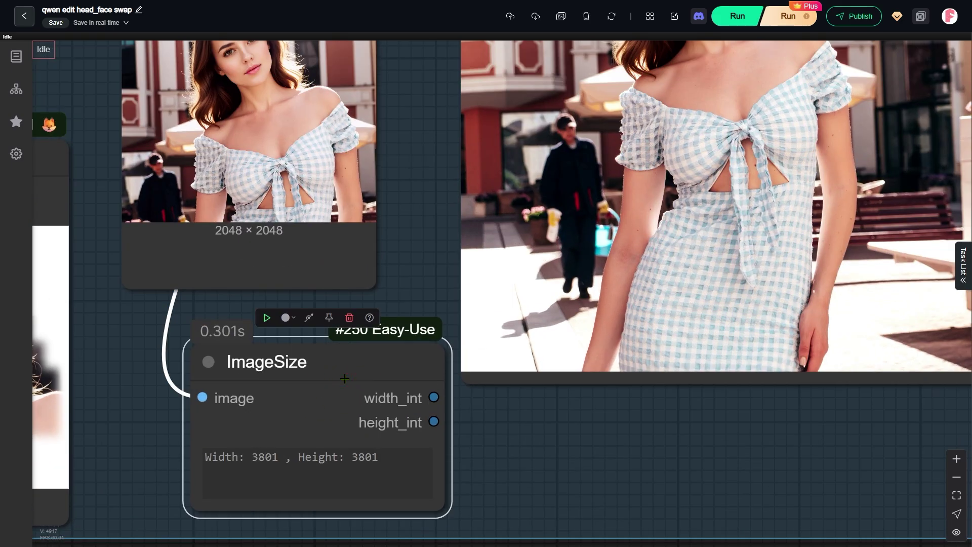
{"action": "scroll", "coordinate": [823, 462], "scroll_direction": "down", "scroll_amount": 10}
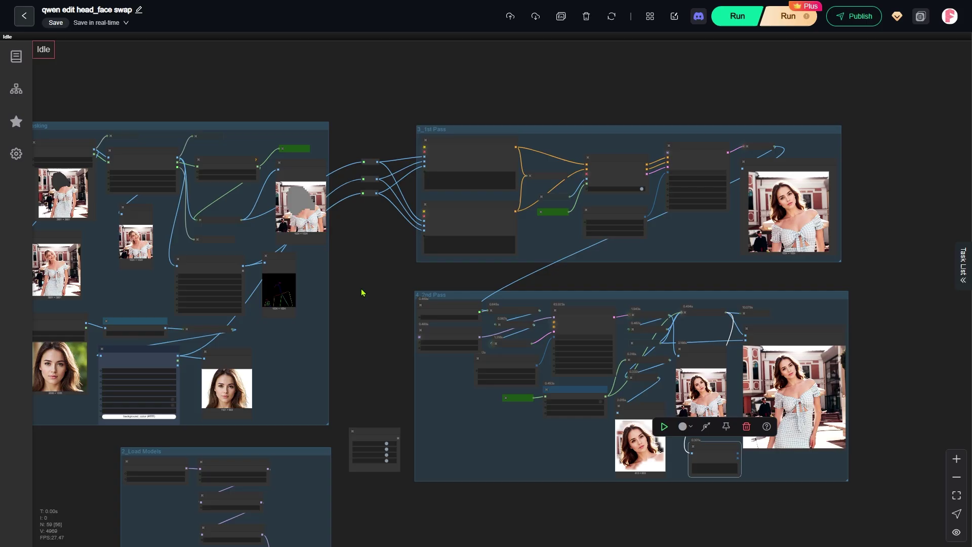
Select the masked portrait Load Image node in the Masking group
{"action": "left_click_drag", "start_coordinate": [362, 292], "coordinate": [512, 314]}
{"action": "scroll", "coordinate": [624, 357], "scroll_direction": "up", "scroll_amount": 8}
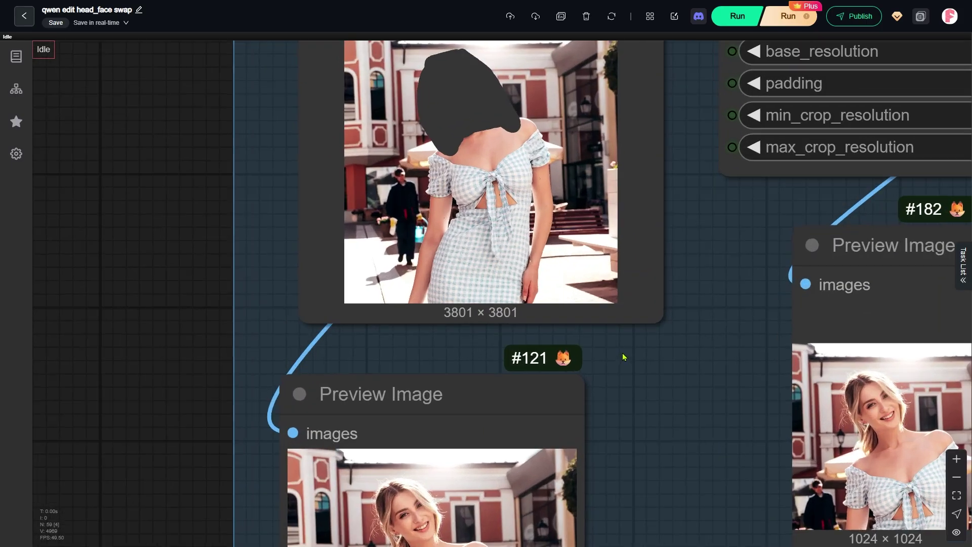
{"action": "scroll", "coordinate": [624, 357], "scroll_direction": "up", "scroll_amount": 1}
{"action": "left_click", "coordinate": [537, 314]}
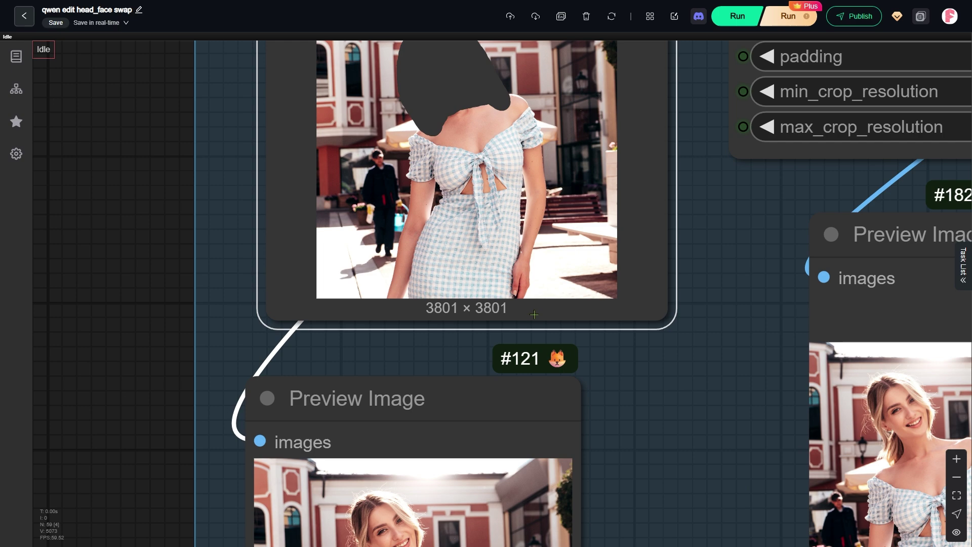
Place the RMBG cut-out headshot preview at the right edge of the 2nd Pass group, then zoom in
{"action": "scroll", "coordinate": [246, 217], "scroll_direction": "down", "scroll_amount": 8}
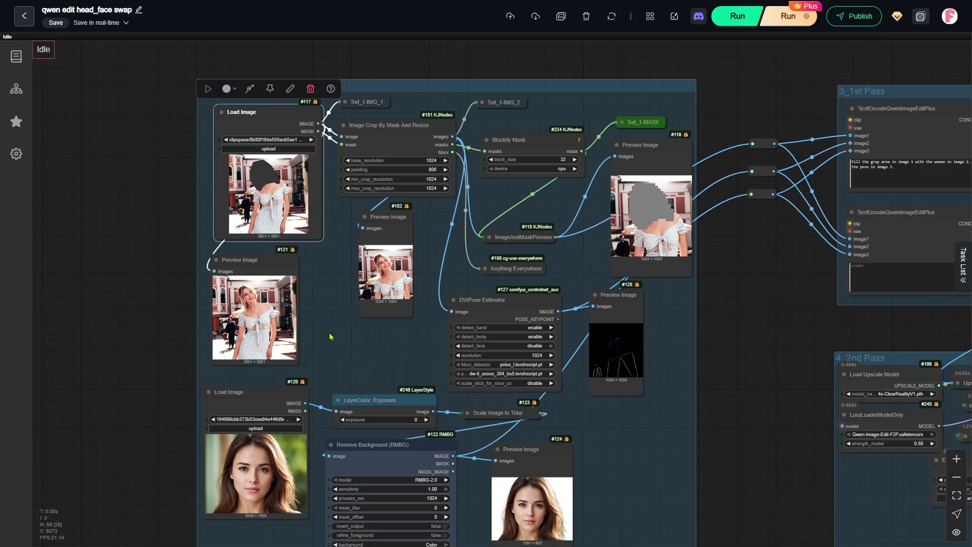
{"action": "left_click_drag", "start_coordinate": [329, 336], "coordinate": [34, 203]}
{"action": "scroll", "coordinate": [131, 355], "scroll_direction": "down", "scroll_amount": 3}
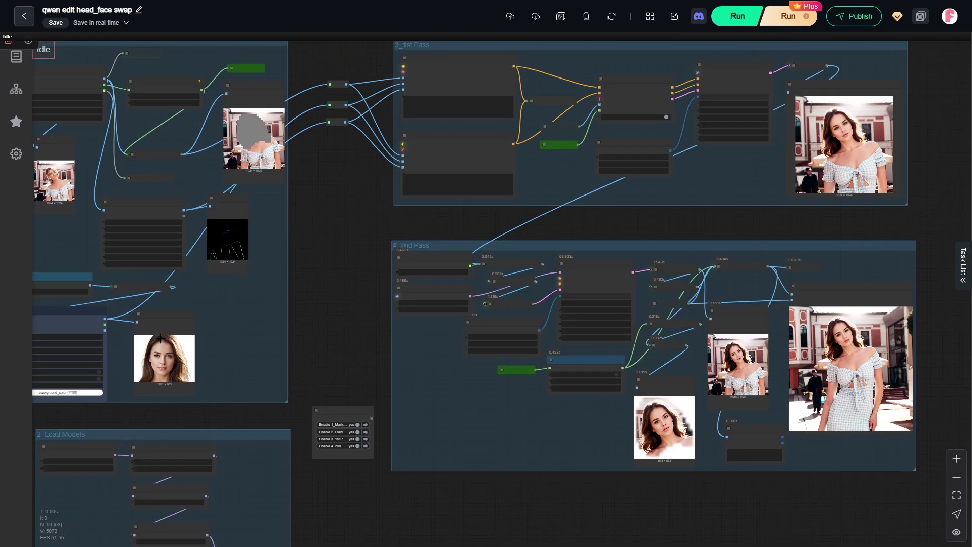
{"action": "left_click_drag", "start_coordinate": [160, 339], "coordinate": [915, 332]}
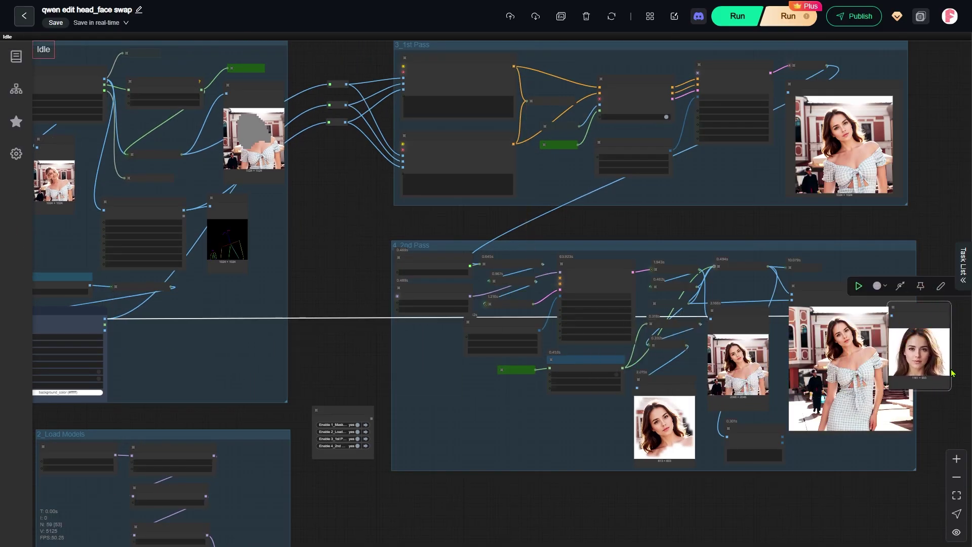
{"action": "scroll", "coordinate": [952, 400], "scroll_direction": "up", "scroll_amount": 10}
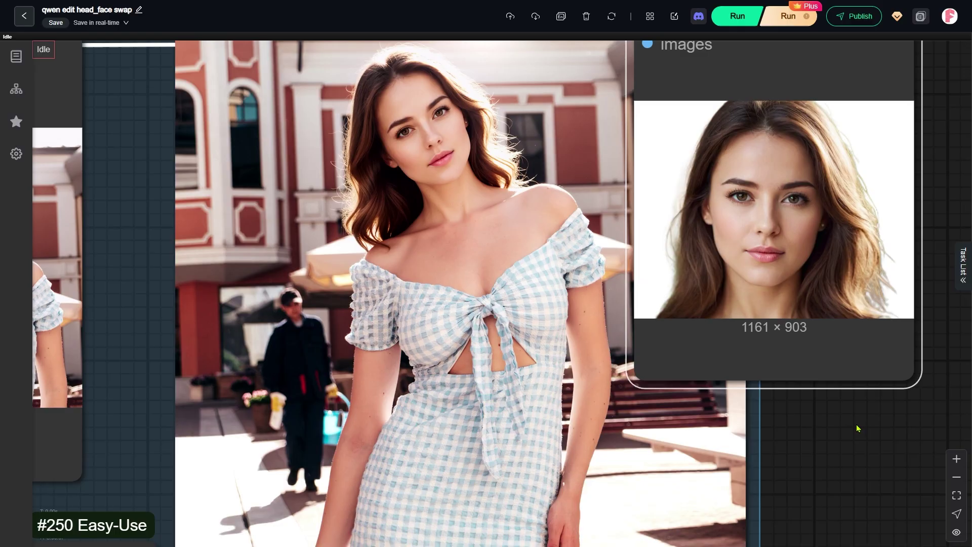
{"action": "scroll", "coordinate": [858, 429], "scroll_direction": "up", "scroll_amount": 1}
{"action": "left_click_drag", "start_coordinate": [847, 458], "coordinate": [831, 521]}
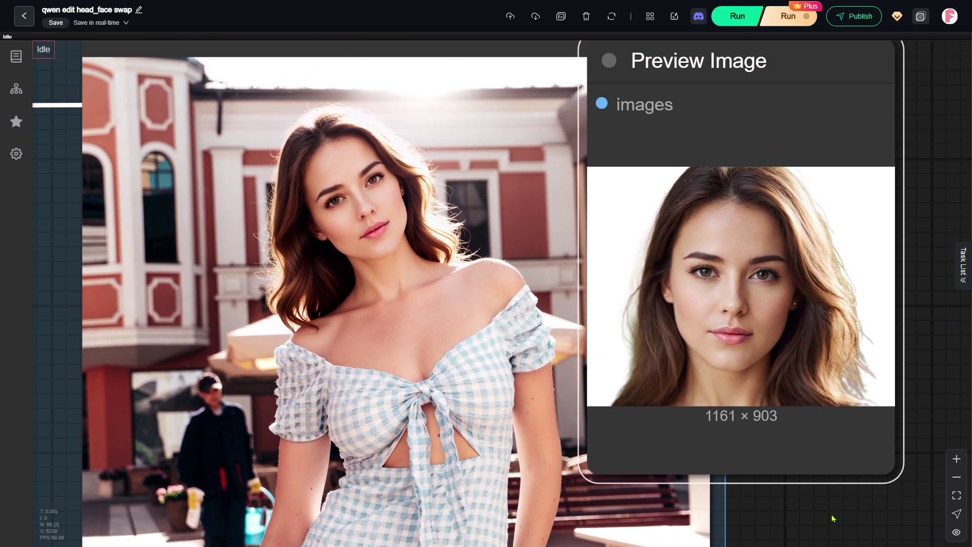
{"action": "scroll", "coordinate": [832, 514], "scroll_direction": "up", "scroll_amount": 1}
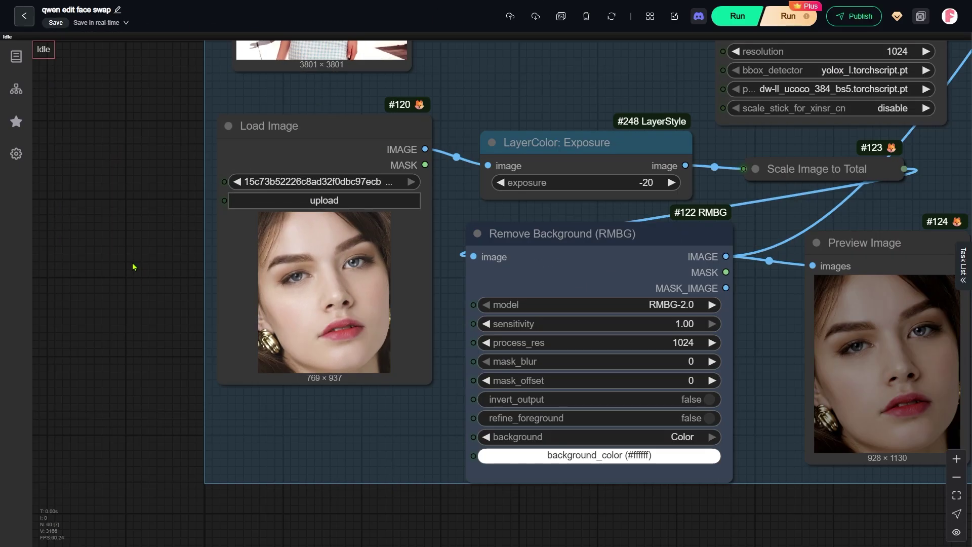
Select the new headshot Load Image node and bring the masked 3801×3801 portrait into view
{"action": "scroll", "coordinate": [298, 160], "scroll_direction": "up", "scroll_amount": 4}
{"action": "left_click", "coordinate": [313, 151]}
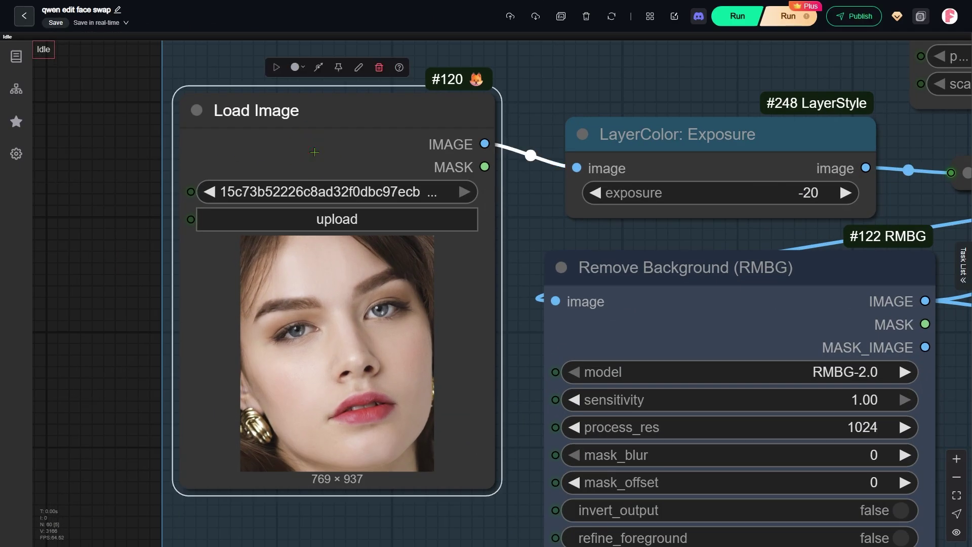
{"action": "scroll", "coordinate": [322, 165], "scroll_direction": "down", "scroll_amount": 4}
{"action": "left_click_drag", "start_coordinate": [187, 108], "coordinate": [244, 434]}
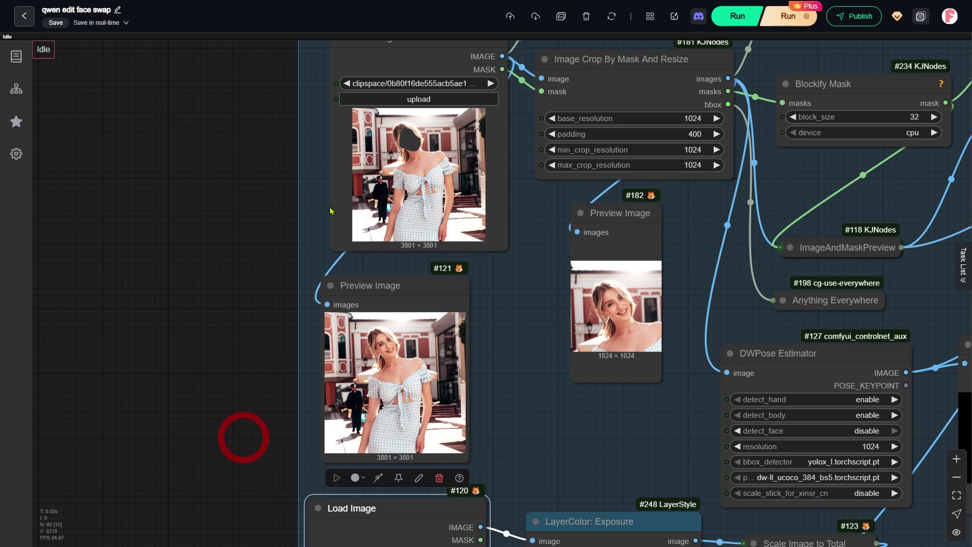
{"action": "scroll", "coordinate": [476, 109], "scroll_direction": "up", "scroll_amount": 6}
{"action": "scroll", "coordinate": [446, 122], "scroll_direction": "up", "scroll_amount": 5}
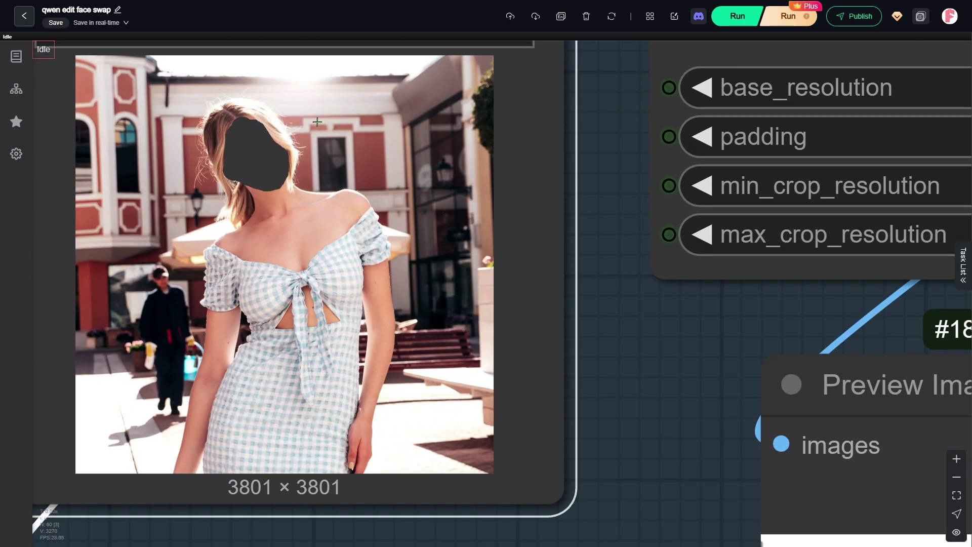
Zoom into the 2nd Pass result: swapped portrait beside the 1161×903 cut-out headshot
{"action": "scroll", "coordinate": [318, 123], "scroll_direction": "down", "scroll_amount": 10}
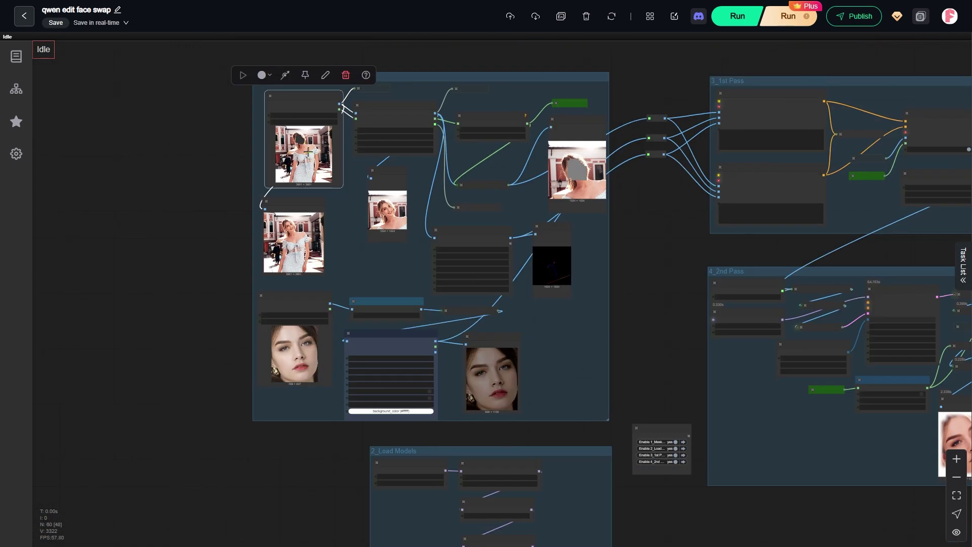
{"action": "left_click_drag", "start_coordinate": [796, 483], "coordinate": [165, 314]}
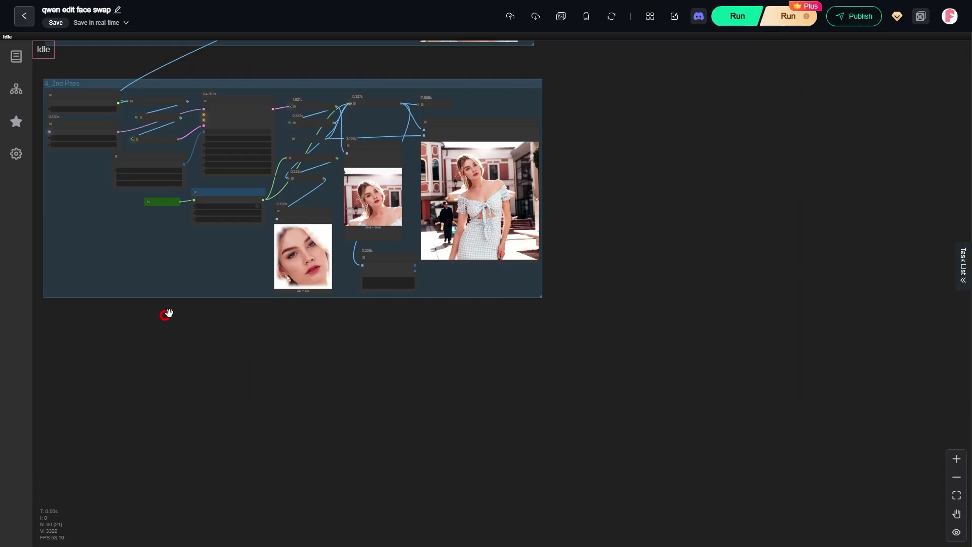
{"action": "scroll", "coordinate": [476, 99], "scroll_direction": "up", "scroll_amount": 15}
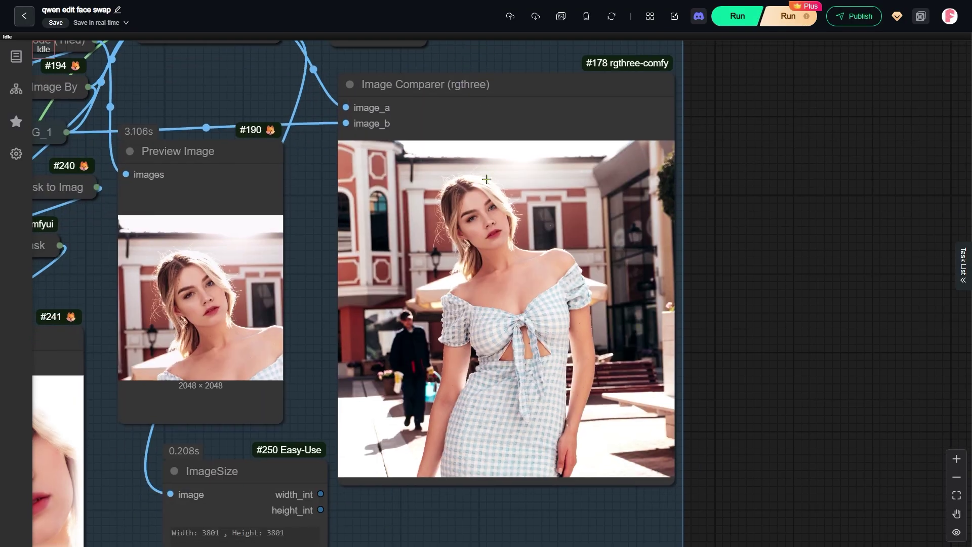
{"action": "scroll", "coordinate": [395, 292], "scroll_direction": "up", "scroll_amount": 3}
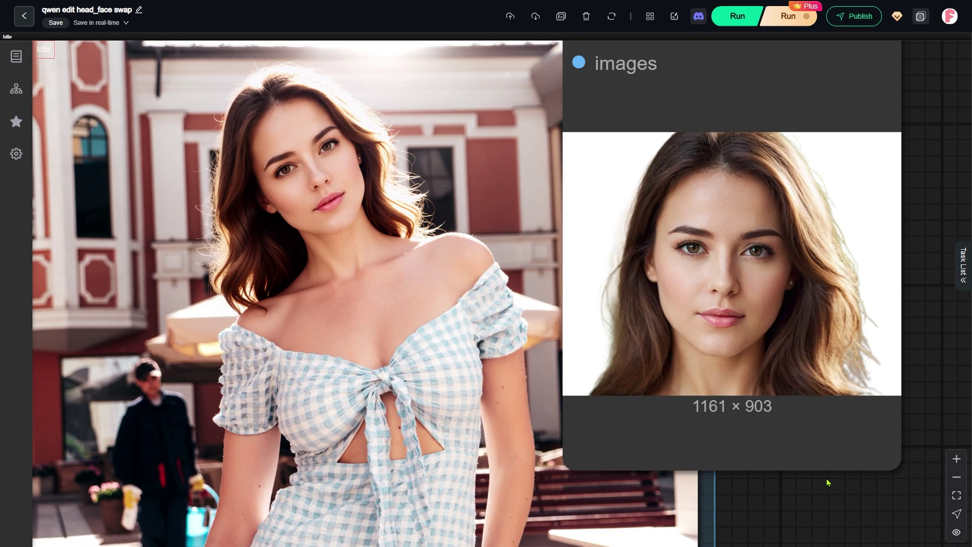
Drag the 1161×903 headshot Preview Image node into 1_Masking, after the RMBG step
{"action": "scroll", "coordinate": [826, 484], "scroll_direction": "down", "scroll_amount": 10}
{"action": "scroll", "coordinate": [899, 330], "scroll_direction": "down", "scroll_amount": 10}
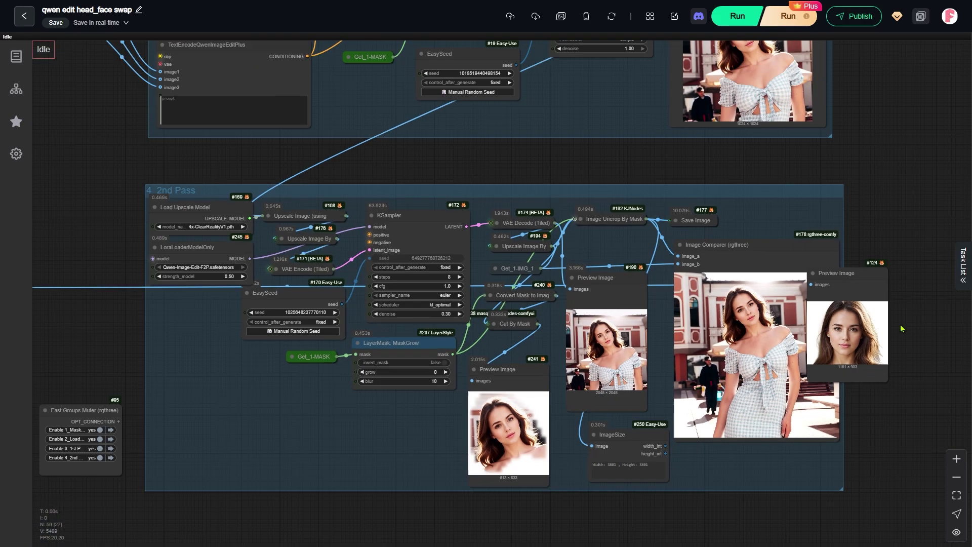
{"action": "scroll", "coordinate": [922, 347], "scroll_direction": "down", "scroll_amount": 5}
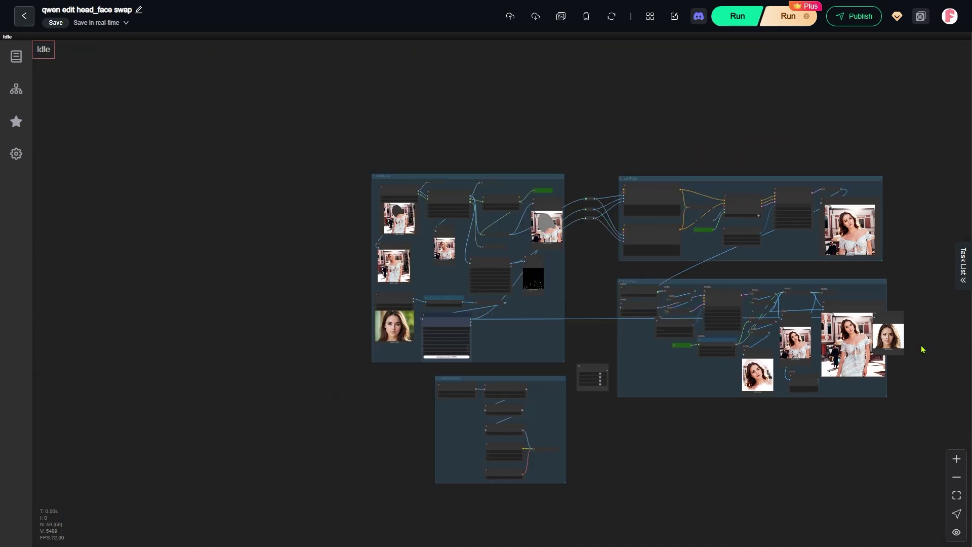
{"action": "left_click_drag", "start_coordinate": [895, 314], "coordinate": [498, 317]}
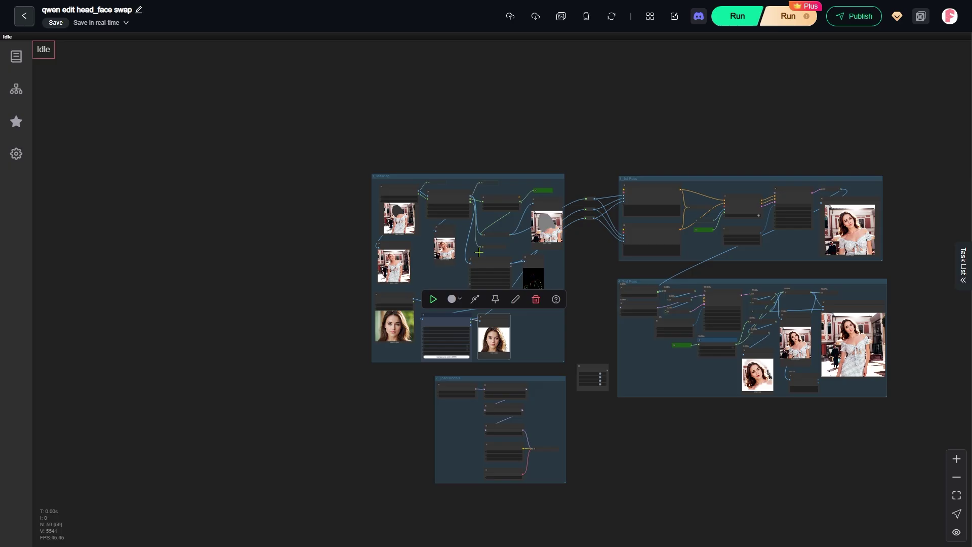
{"action": "scroll", "coordinate": [463, 218], "scroll_direction": "up", "scroll_amount": 7}
{"action": "scroll", "coordinate": [457, 173], "scroll_direction": "up", "scroll_amount": 7}
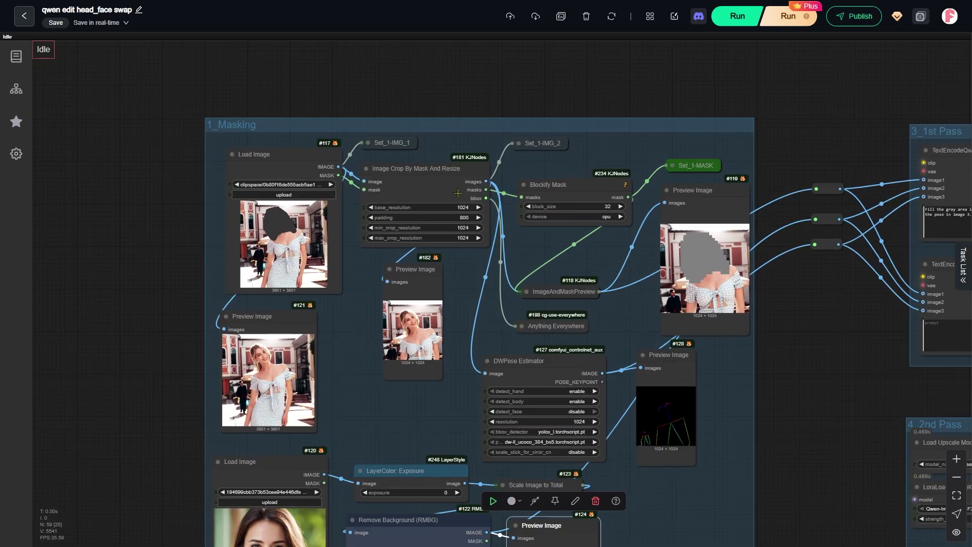
{"action": "scroll", "coordinate": [458, 197], "scroll_direction": "up", "scroll_amount": 5}
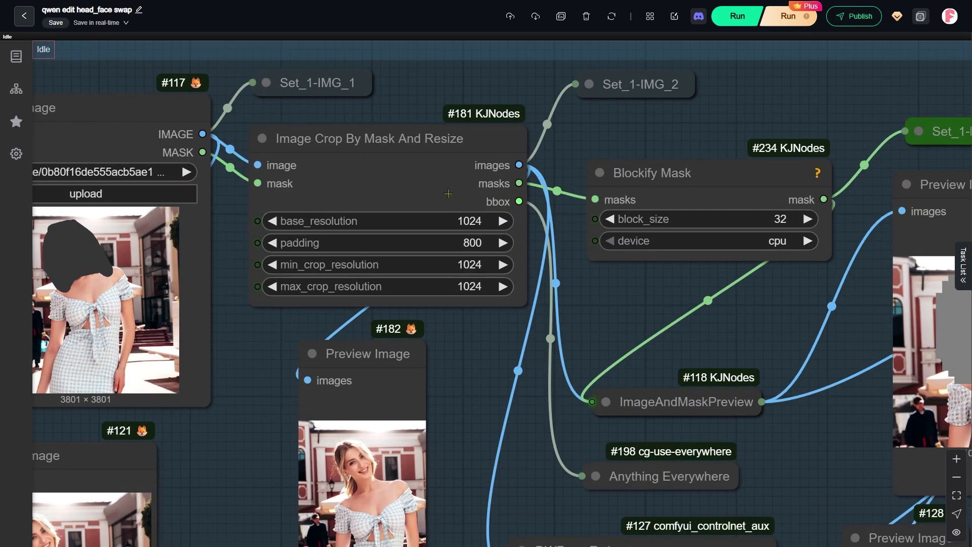
{"action": "left_click", "coordinate": [442, 154]}
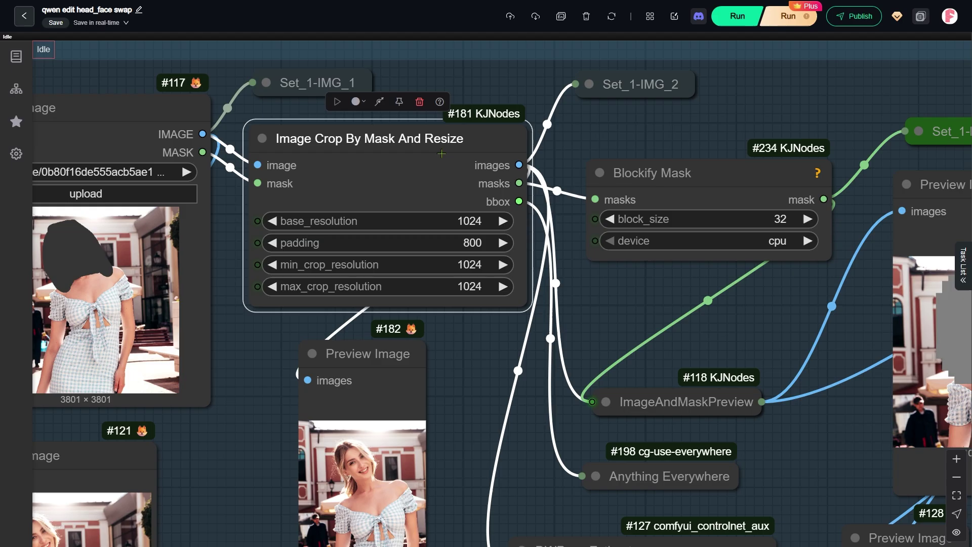
{"action": "scroll", "coordinate": [257, 221], "scroll_direction": "up", "scroll_amount": 2}
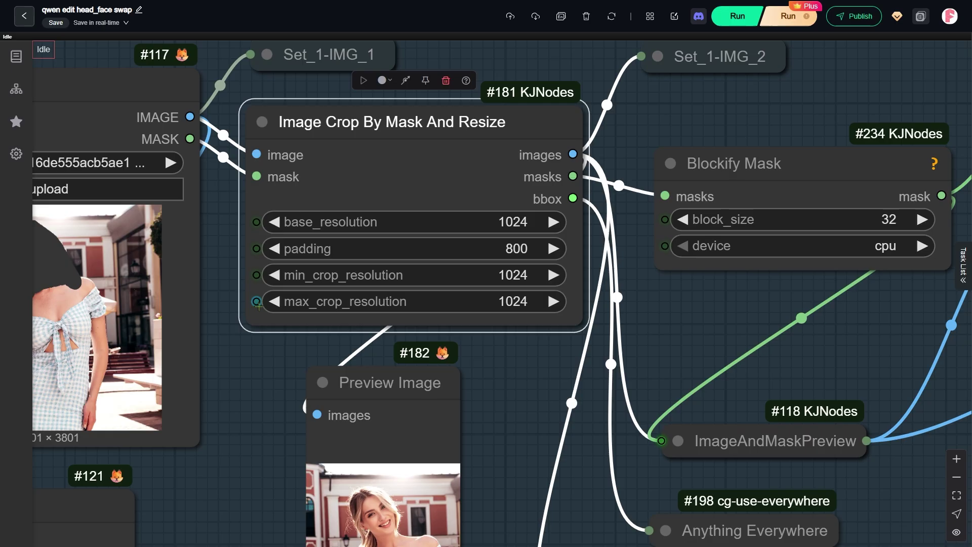
{"action": "left_click_drag", "start_coordinate": [506, 437], "coordinate": [525, 276]}
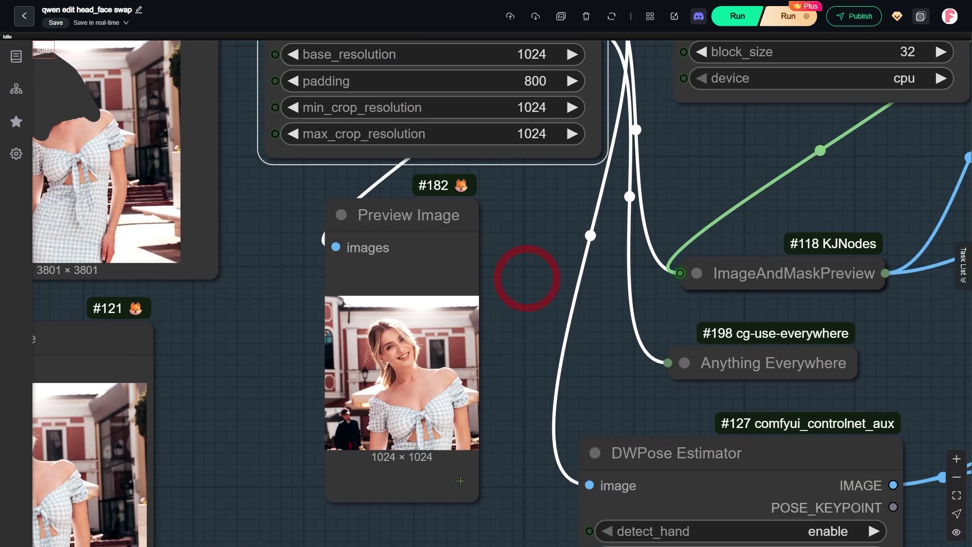
{"action": "scroll", "coordinate": [451, 517], "scroll_direction": "up", "scroll_amount": 3}
{"action": "left_click", "coordinate": [404, 451]}
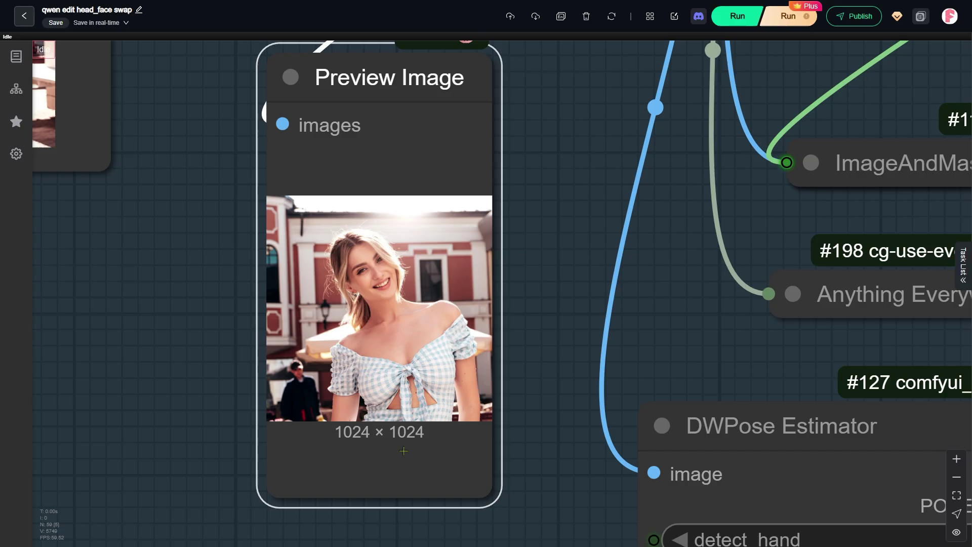
{"action": "scroll", "coordinate": [403, 452], "scroll_direction": "down", "scroll_amount": 2}
{"action": "scroll", "coordinate": [576, 147], "scroll_direction": "up", "scroll_amount": 6}
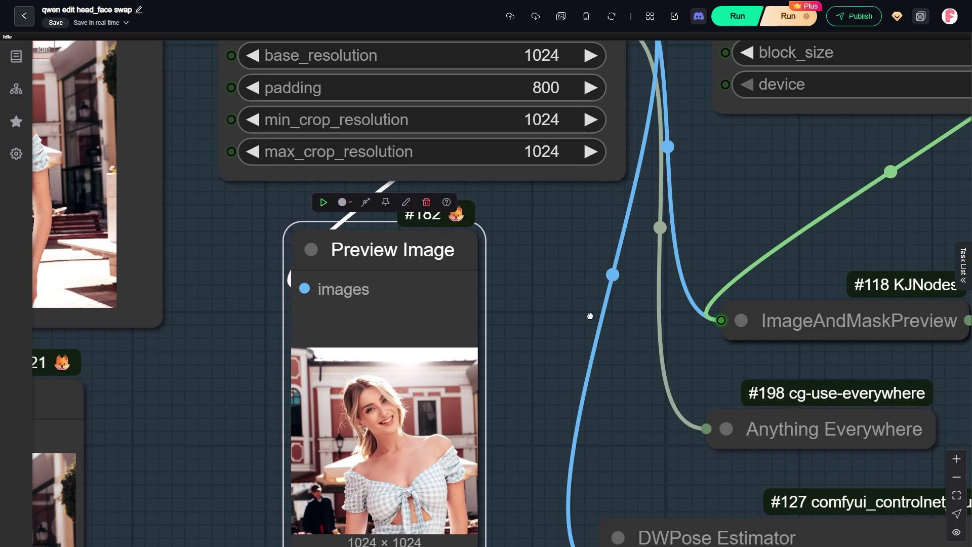
{"action": "left_click", "coordinate": [274, 315]}
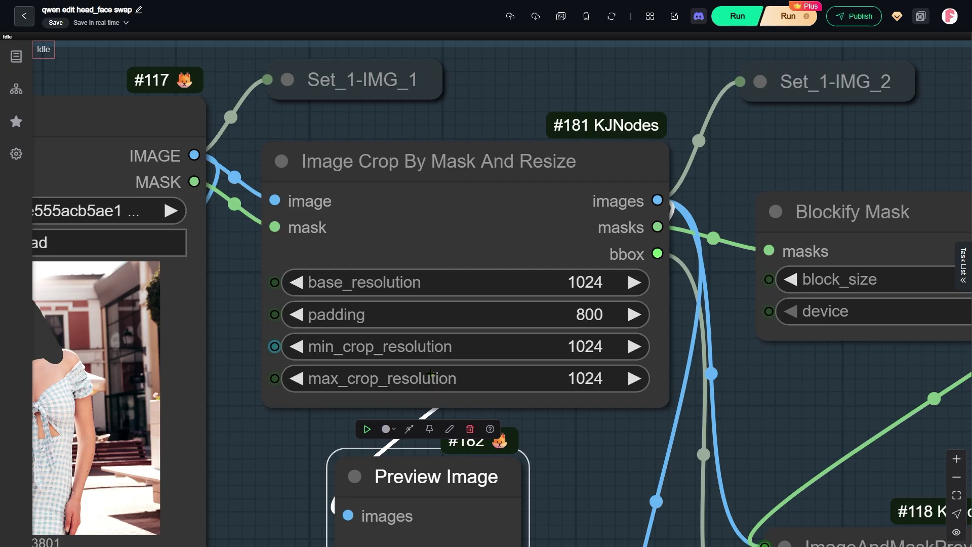
{"action": "left_click_drag", "start_coordinate": [623, 489], "coordinate": [619, 237]}
{"action": "scroll", "coordinate": [541, 521], "scroll_direction": "up", "scroll_amount": 6}
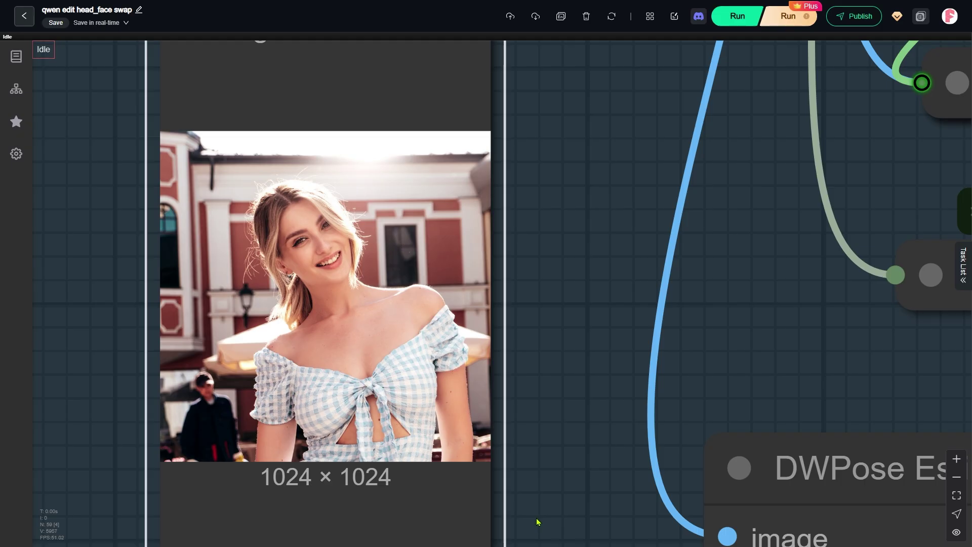
{"action": "scroll", "coordinate": [537, 520], "scroll_direction": "down", "scroll_amount": 5}
{"action": "scroll", "coordinate": [527, 524], "scroll_direction": "down", "scroll_amount": 5}
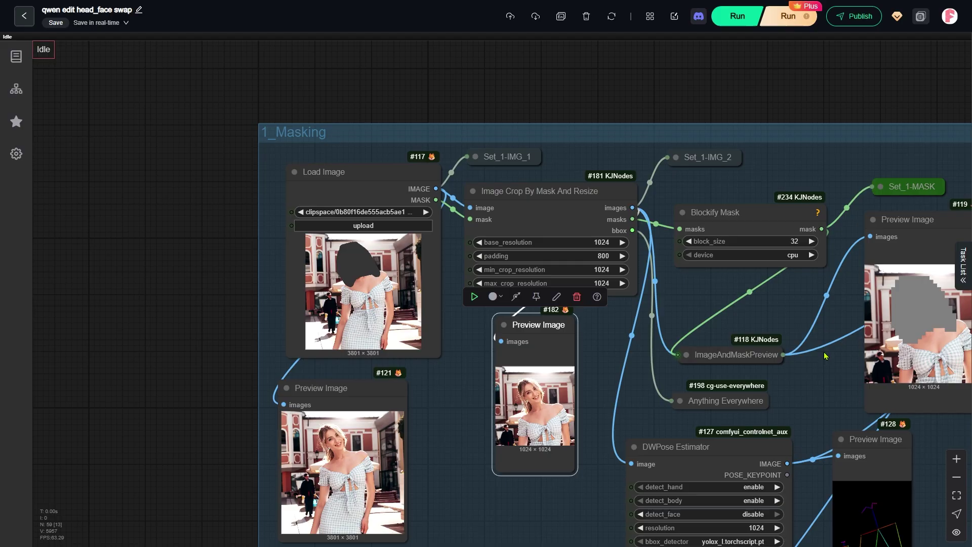
{"action": "scroll", "coordinate": [673, 333], "scroll_direction": "right", "scroll_amount": 5}
{"action": "scroll", "coordinate": [673, 333], "scroll_direction": "up", "scroll_amount": 3}
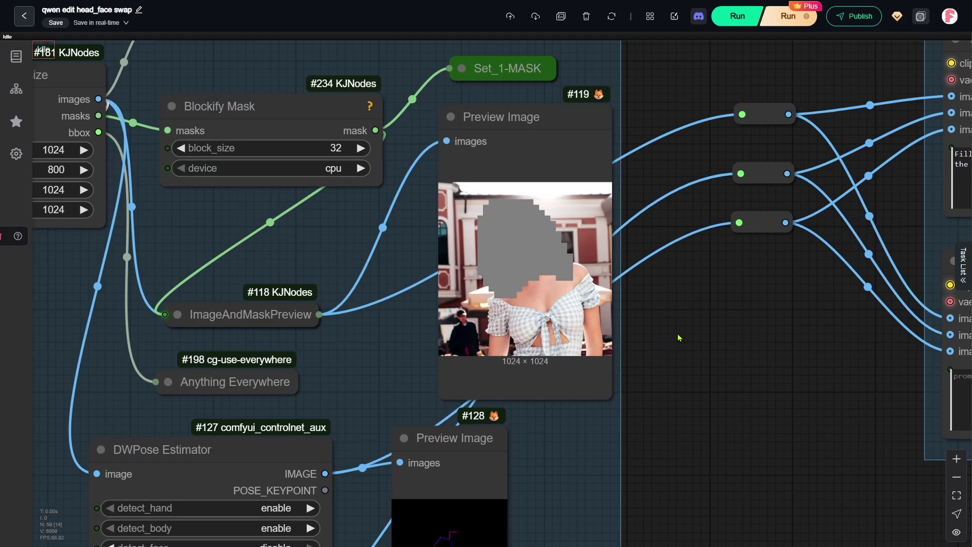
{"action": "scroll", "coordinate": [680, 338], "scroll_direction": "up", "scroll_amount": 3}
{"action": "scroll", "coordinate": [856, 367], "scroll_direction": "left", "scroll_amount": 5}
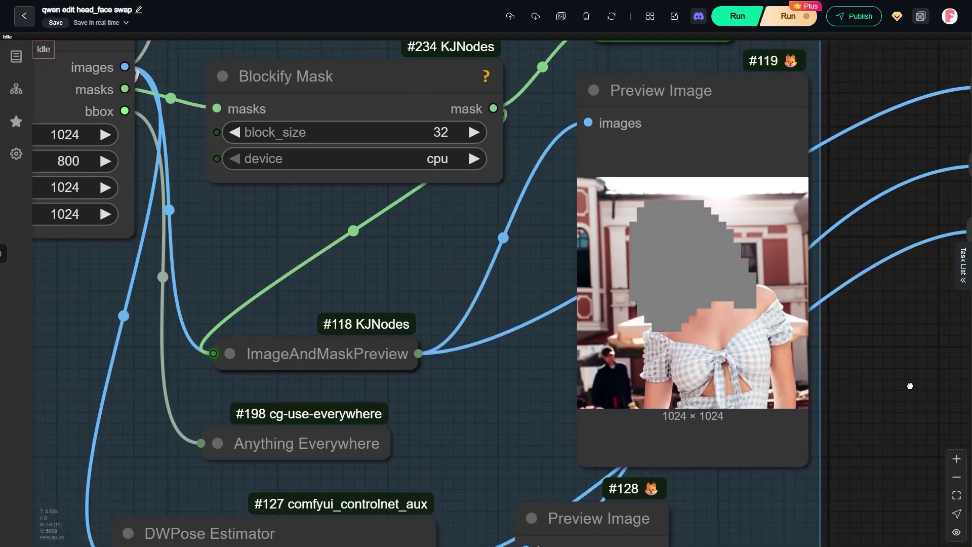
{"action": "scroll", "coordinate": [780, 143], "scroll_direction": "left", "scroll_amount": 1}
{"action": "left_click", "coordinate": [780, 144]}
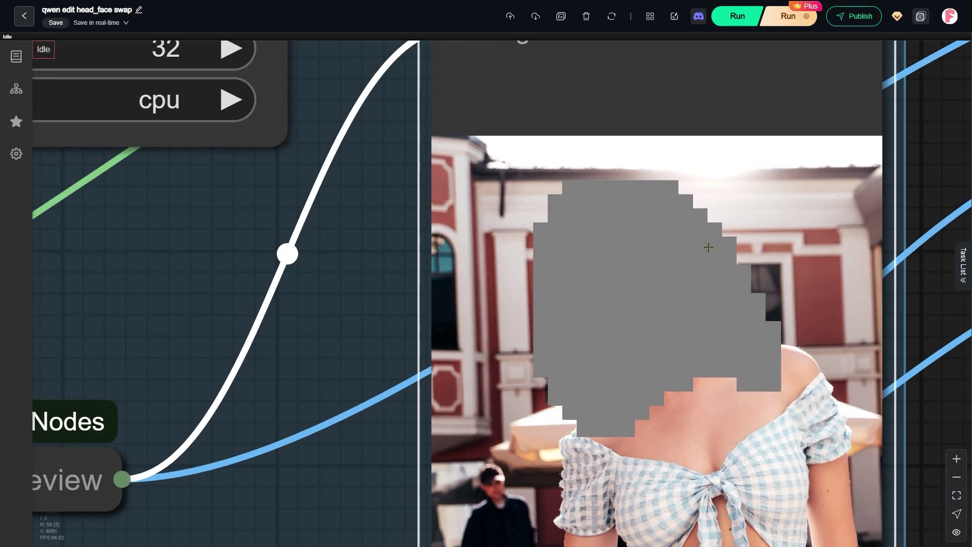
{"action": "scroll", "coordinate": [709, 247], "scroll_direction": "down", "scroll_amount": 5}
{"action": "left_click", "coordinate": [454, 134]}
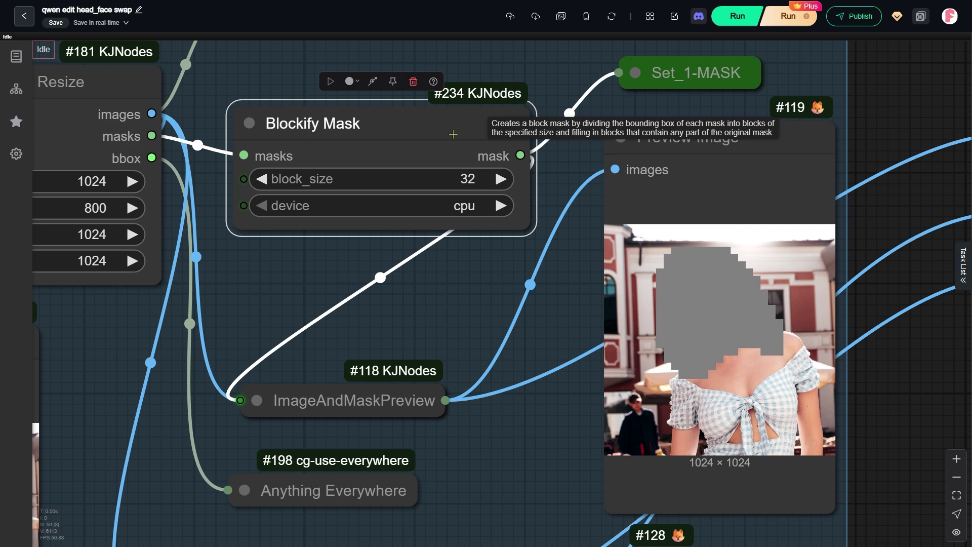
{"action": "scroll", "coordinate": [453, 134], "scroll_direction": "down", "scroll_amount": 4}
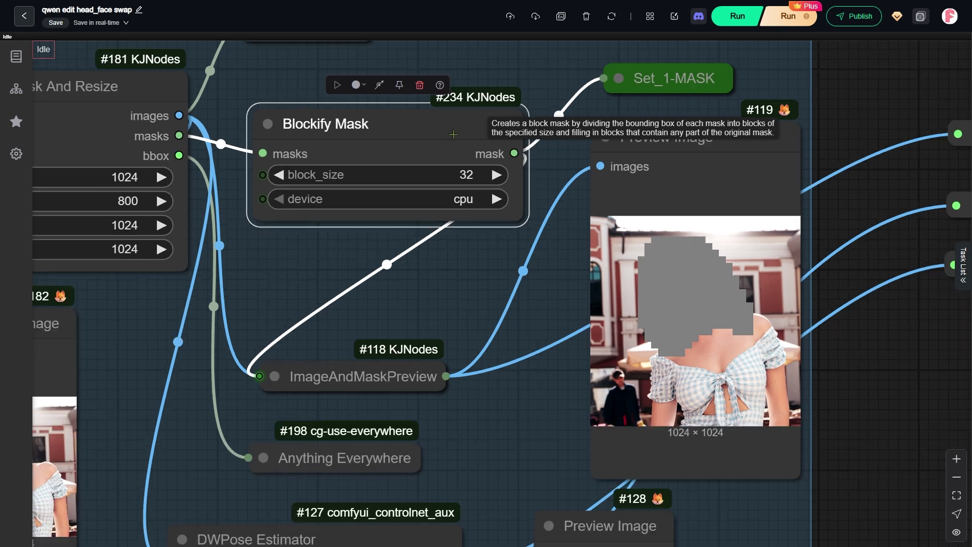
{"action": "left_click_drag", "start_coordinate": [470, 333], "coordinate": [637, 52]}
{"action": "scroll", "coordinate": [467, 261], "scroll_direction": "up", "scroll_amount": 5}
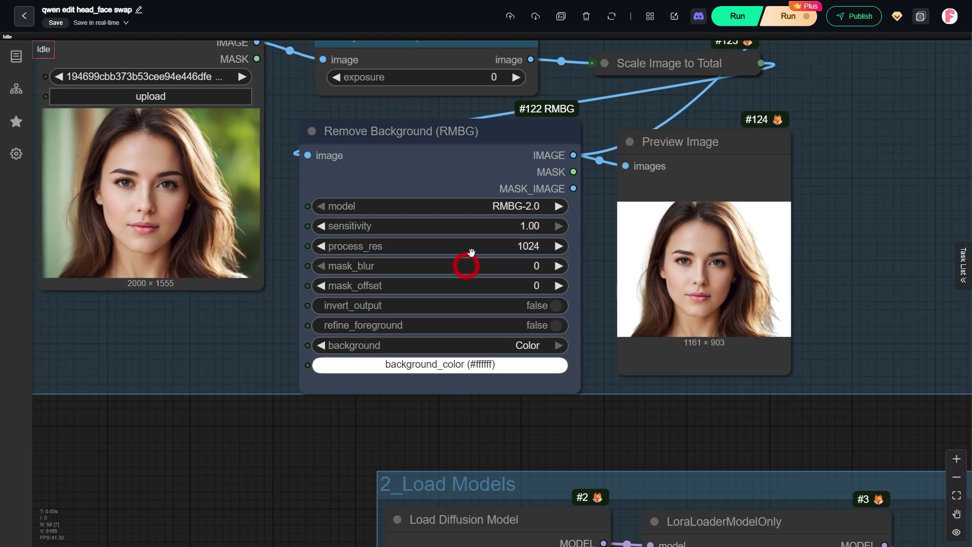
{"action": "left_click", "coordinate": [463, 164]}
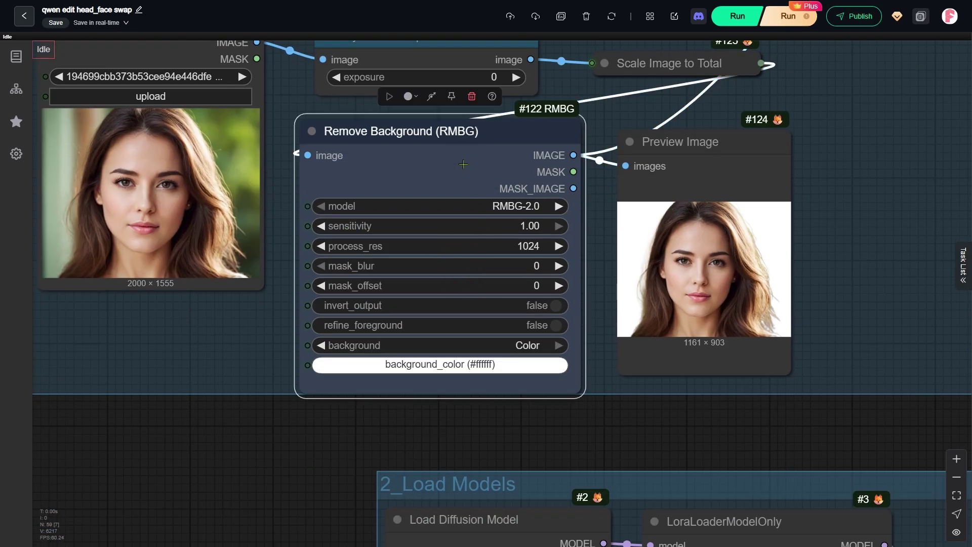
{"action": "scroll", "coordinate": [464, 164], "scroll_direction": "down", "scroll_amount": 5}
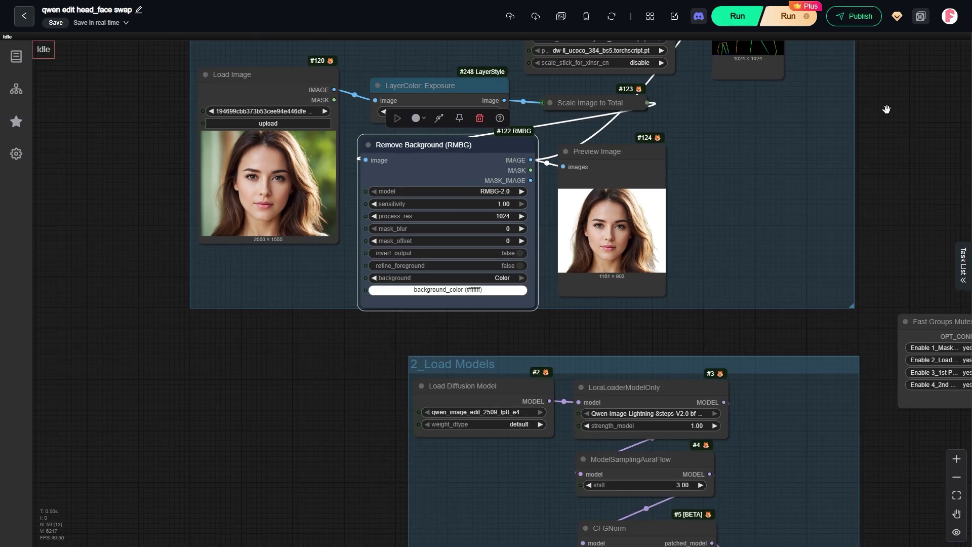
{"action": "left_click_drag", "start_coordinate": [886, 107], "coordinate": [710, 320]}
{"action": "scroll", "coordinate": [711, 320], "scroll_direction": "down", "scroll_amount": 2}
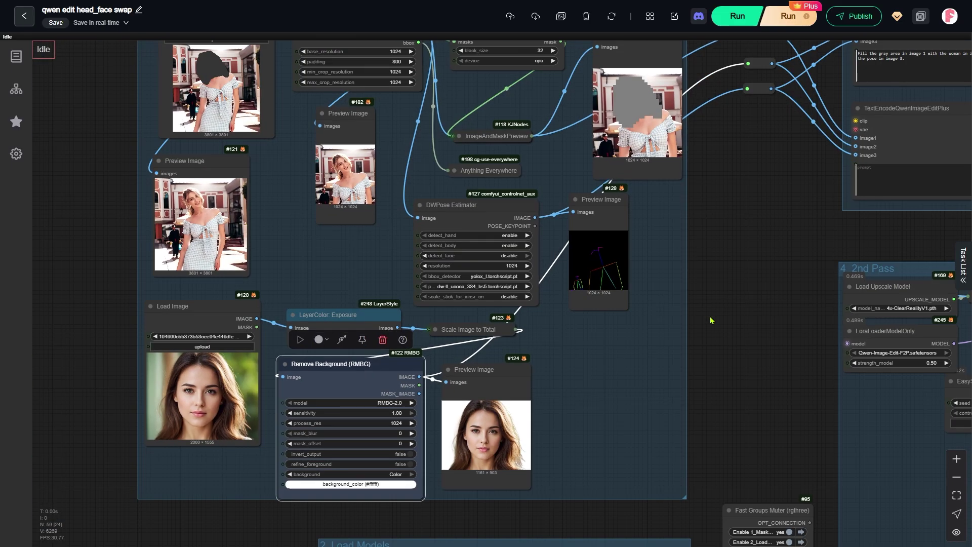
{"action": "left_click", "coordinate": [505, 388]}
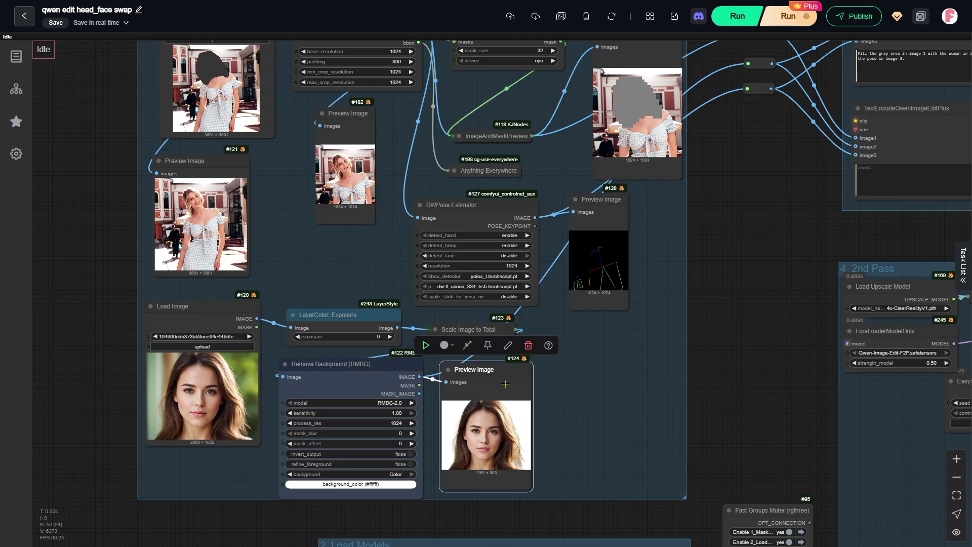
{"action": "scroll", "coordinate": [479, 215], "scroll_direction": "up", "scroll_amount": 8}
{"action": "left_click", "coordinate": [485, 208]}
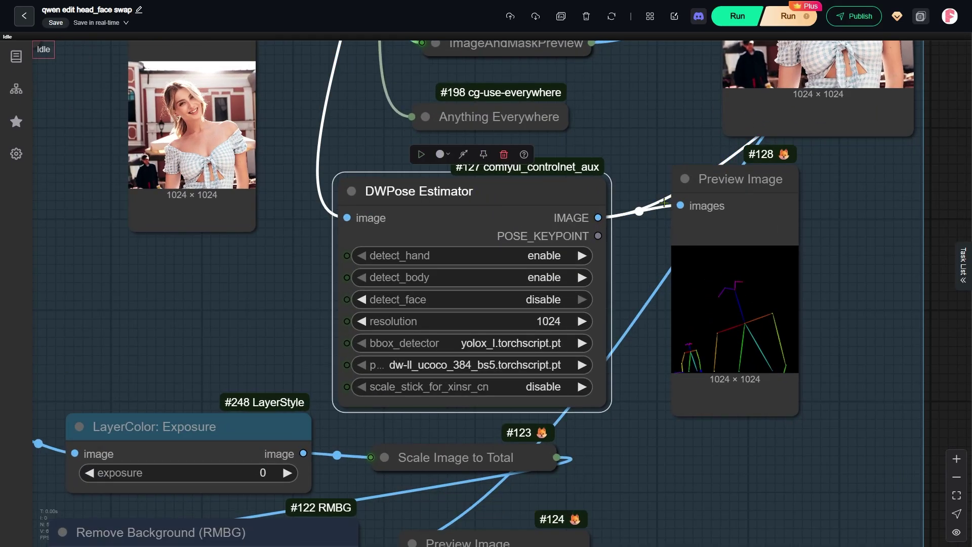
{"action": "left_click", "coordinate": [733, 208]}
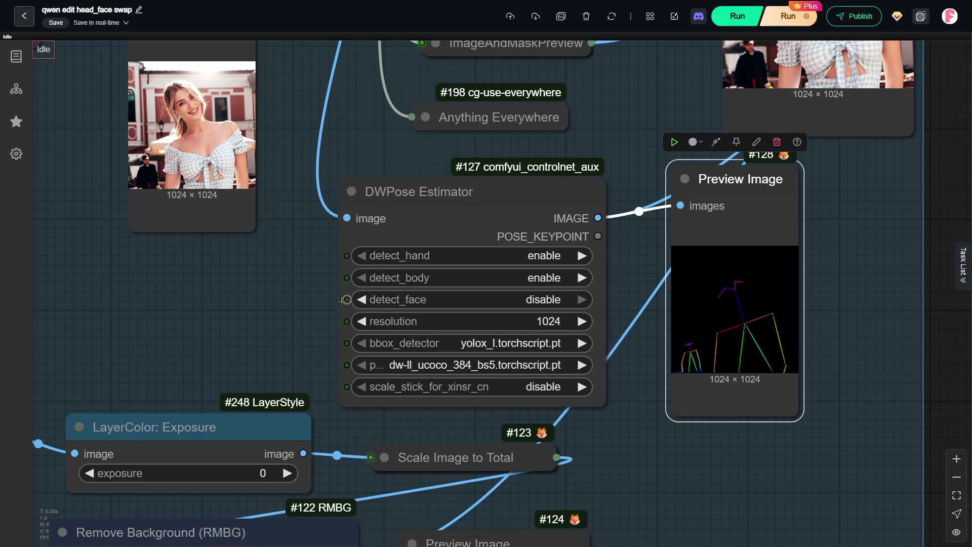
{"action": "scroll", "coordinate": [341, 301], "scroll_direction": "down", "scroll_amount": 5}
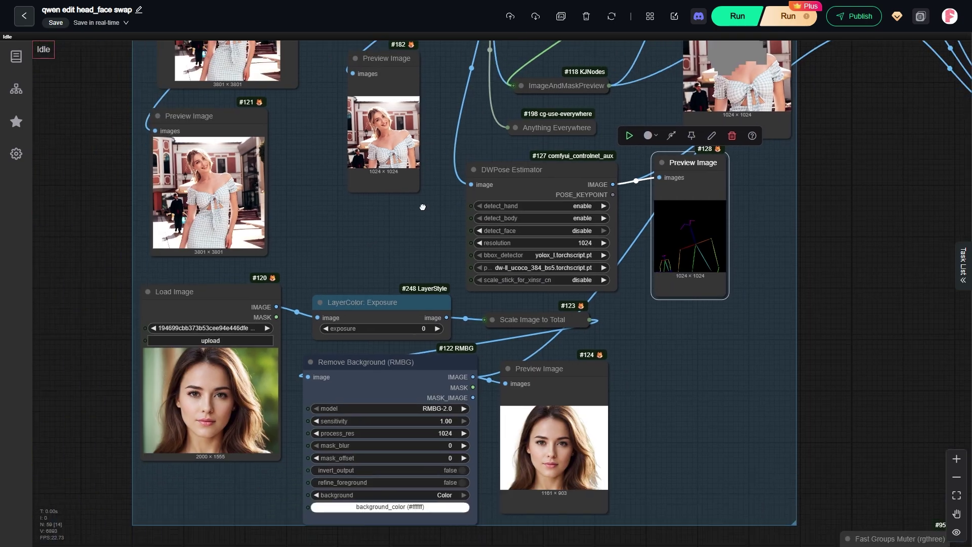
{"action": "left_click_drag", "start_coordinate": [423, 207], "coordinate": [491, 127]}
{"action": "scroll", "coordinate": [423, 207], "scroll_direction": "up", "scroll_amount": 2}
{"action": "left_click", "coordinate": [329, 213]}
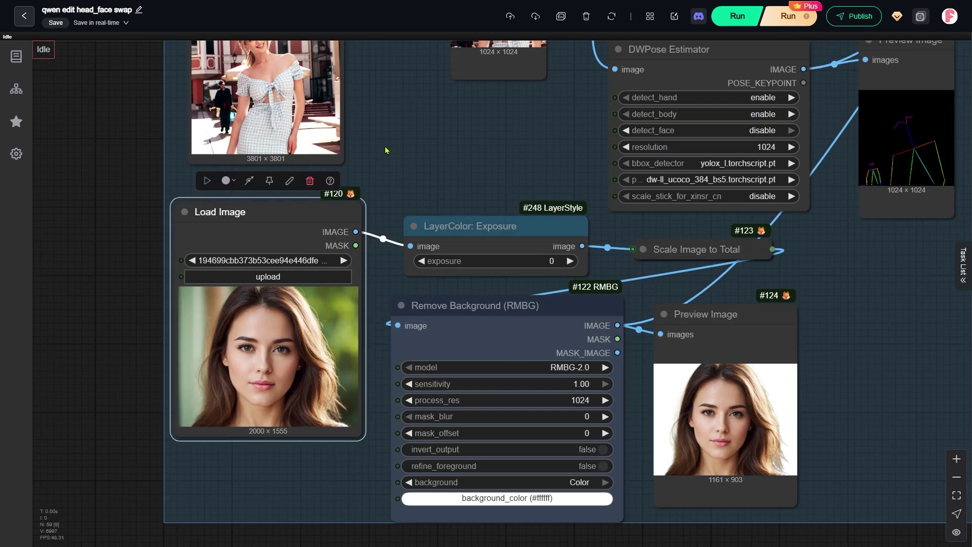
{"action": "left_click_drag", "start_coordinate": [403, 112], "coordinate": [382, 257]}
{"action": "left_click", "coordinate": [275, 123]}
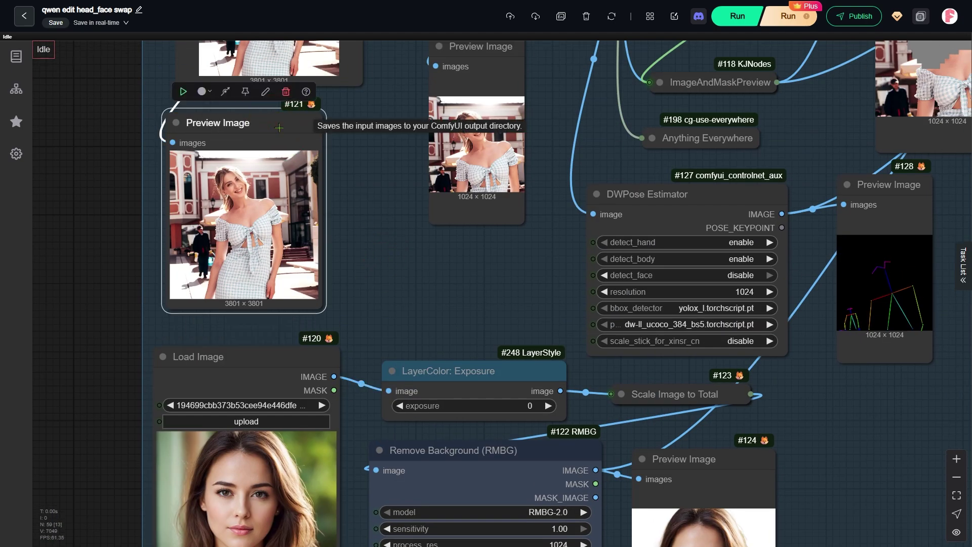
{"action": "left_click_drag", "start_coordinate": [538, 324], "coordinate": [498, 245]}
{"action": "scroll", "coordinate": [498, 245], "scroll_direction": "up", "scroll_amount": 3}
{"action": "left_click", "coordinate": [432, 255]}
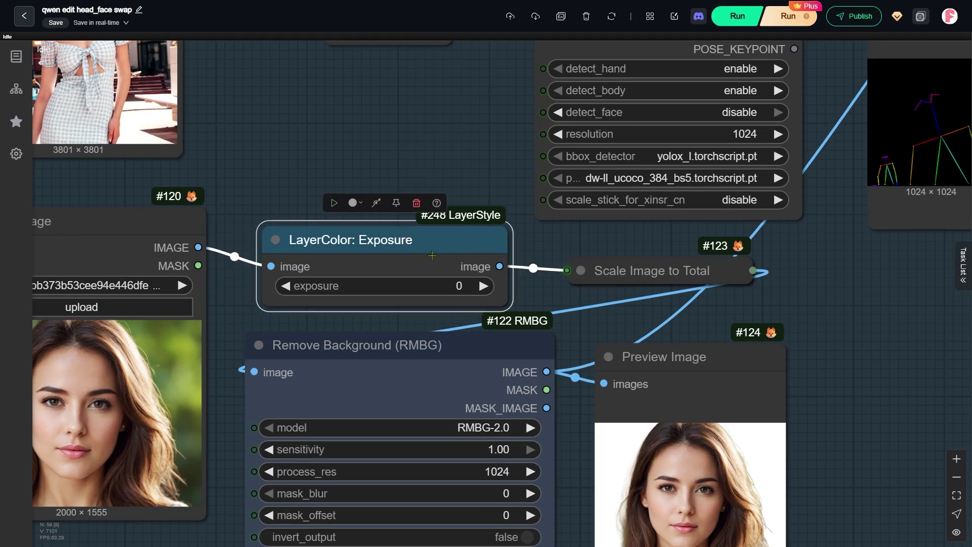
{"action": "scroll", "coordinate": [432, 255], "scroll_direction": "down", "scroll_amount": 6}
{"action": "left_click_drag", "start_coordinate": [811, 165], "coordinate": [762, 256]}
{"action": "left_click", "coordinate": [660, 102]}
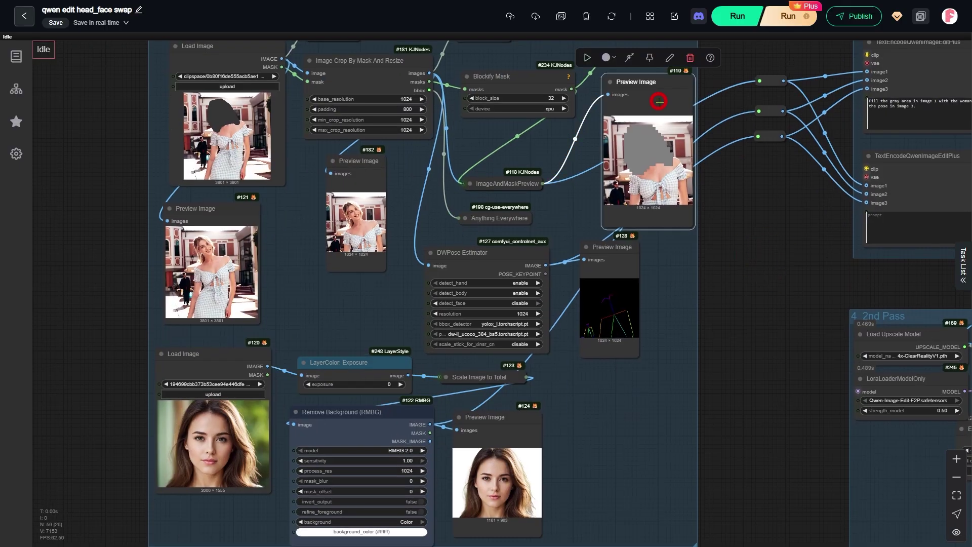
{"action": "scroll", "coordinate": [611, 237], "scroll_direction": "up", "scroll_amount": 2}
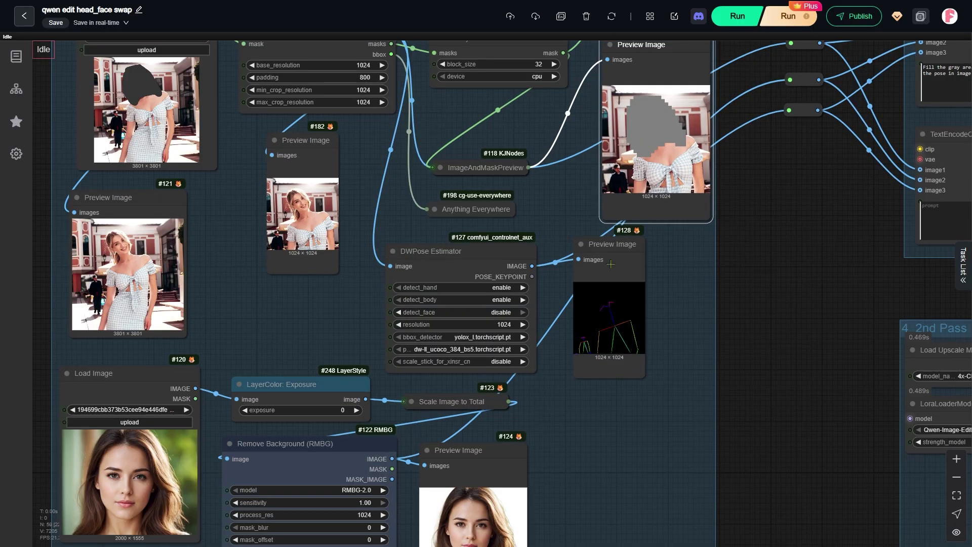
{"action": "left_click", "coordinate": [612, 263]}
{"action": "left_click_drag", "start_coordinate": [802, 321], "coordinate": [878, 158]}
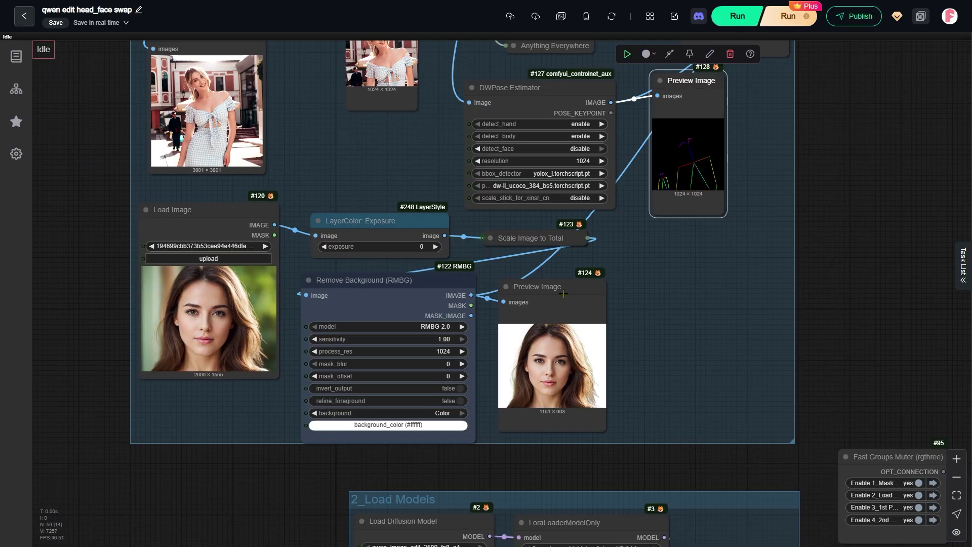
{"action": "scroll", "coordinate": [658, 228], "scroll_direction": "down", "scroll_amount": 2}
{"action": "left_click", "coordinate": [539, 289]}
{"action": "left_click_drag", "start_coordinate": [656, 202], "coordinate": [458, 413]}
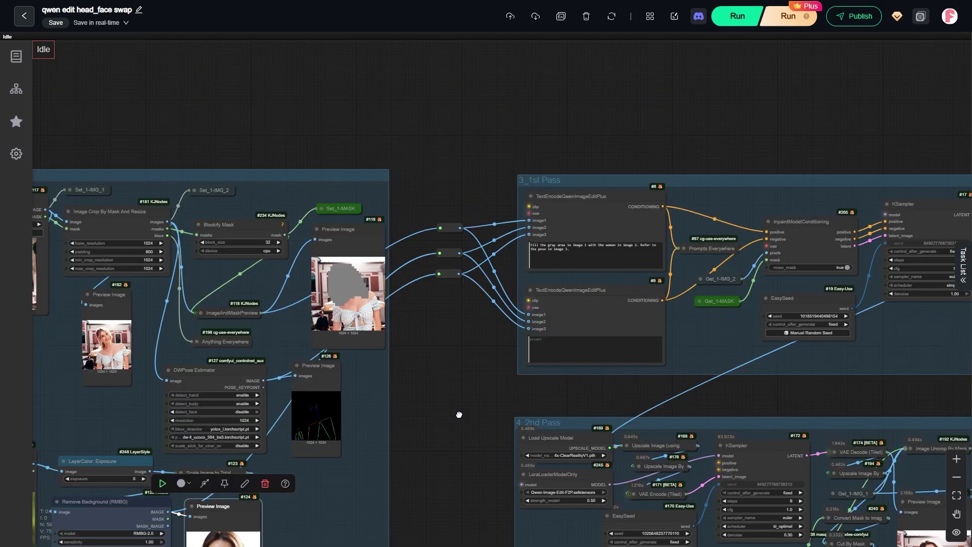
{"action": "scroll", "coordinate": [489, 302], "scroll_direction": "up", "scroll_amount": 5}
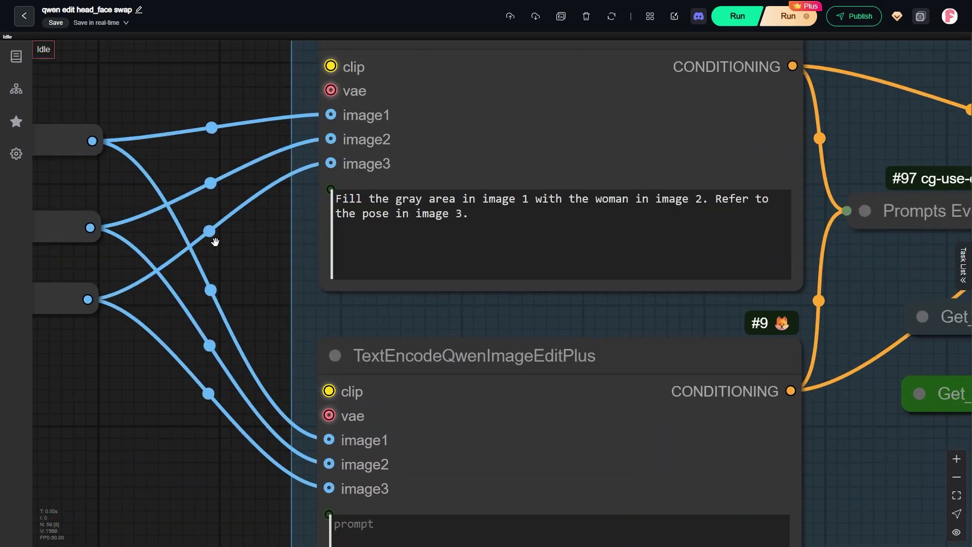
{"action": "left_click_drag", "start_coordinate": [212, 244], "coordinate": [192, 338]}
{"action": "scroll", "coordinate": [193, 339], "scroll_direction": "up", "scroll_amount": 2}
{"action": "left_click", "coordinate": [531, 306]}
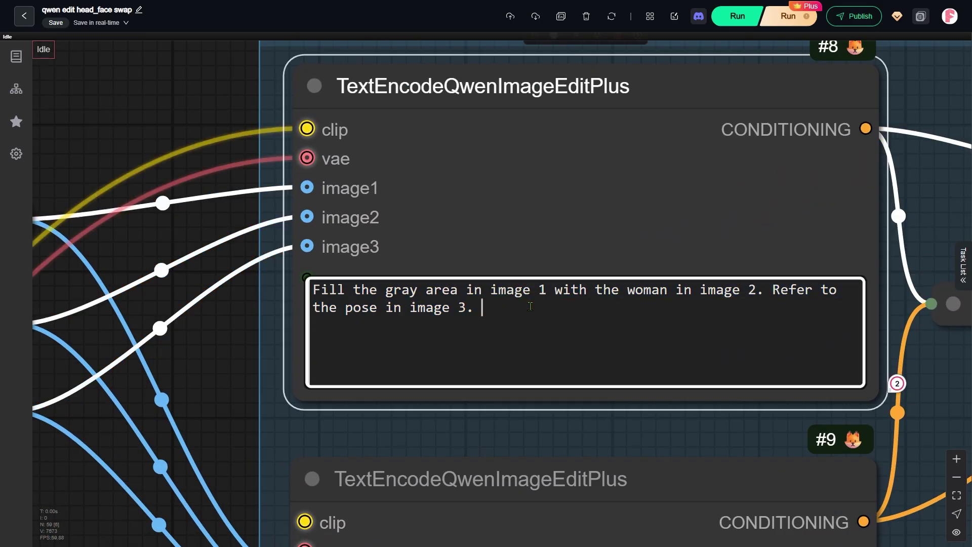
{"action": "scroll", "coordinate": [443, 297], "scroll_direction": "down", "scroll_amount": 4}
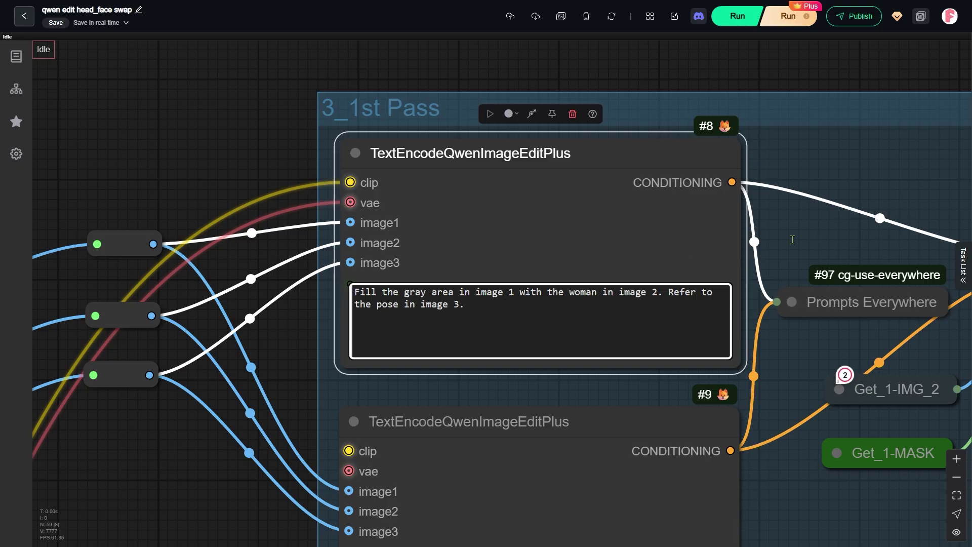
{"action": "left_click_drag", "start_coordinate": [860, 239], "coordinate": [252, 203]}
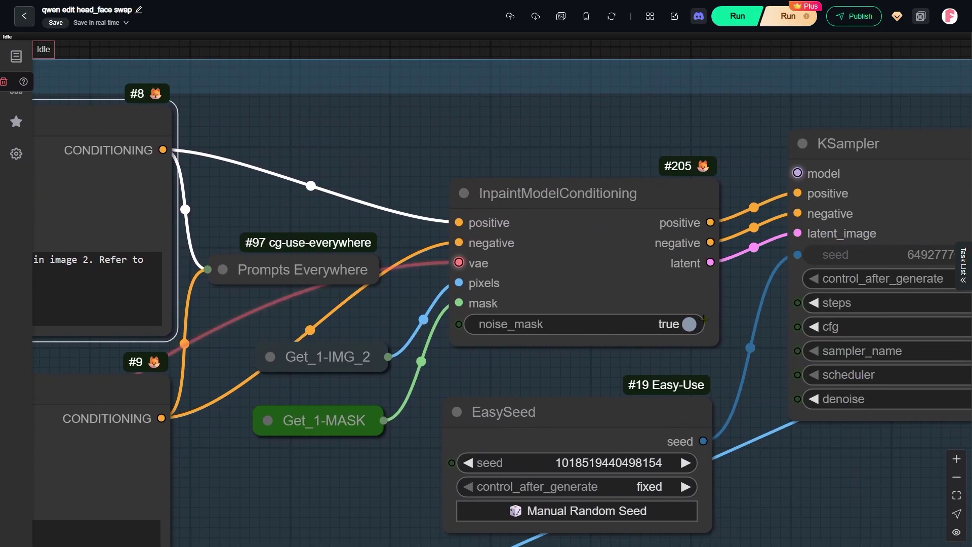
{"action": "scroll", "coordinate": [583, 246], "scroll_direction": "up", "scroll_amount": 3}
{"action": "left_click", "coordinate": [583, 246]}
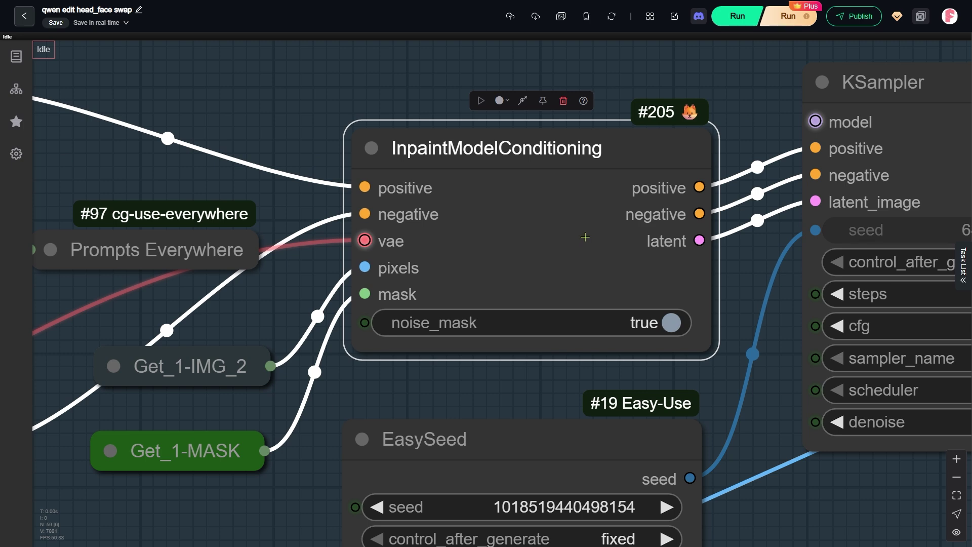
{"action": "scroll", "coordinate": [574, 237], "scroll_direction": "down", "scroll_amount": 5}
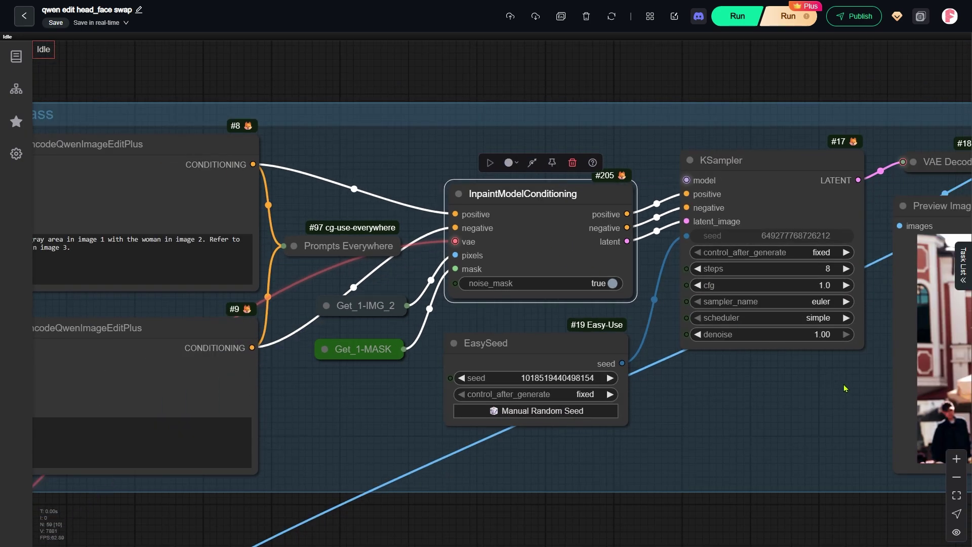
{"action": "left_click_drag", "start_coordinate": [545, 249], "coordinate": [406, 323]}
{"action": "scroll", "coordinate": [481, 327], "scroll_direction": "up", "scroll_amount": 2}
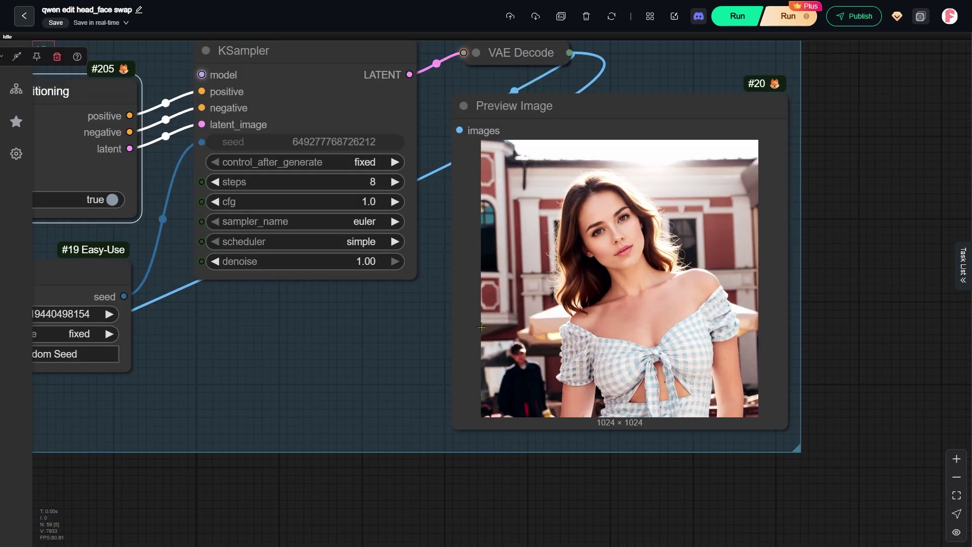
{"action": "scroll", "coordinate": [482, 327], "scroll_direction": "up", "scroll_amount": 1}
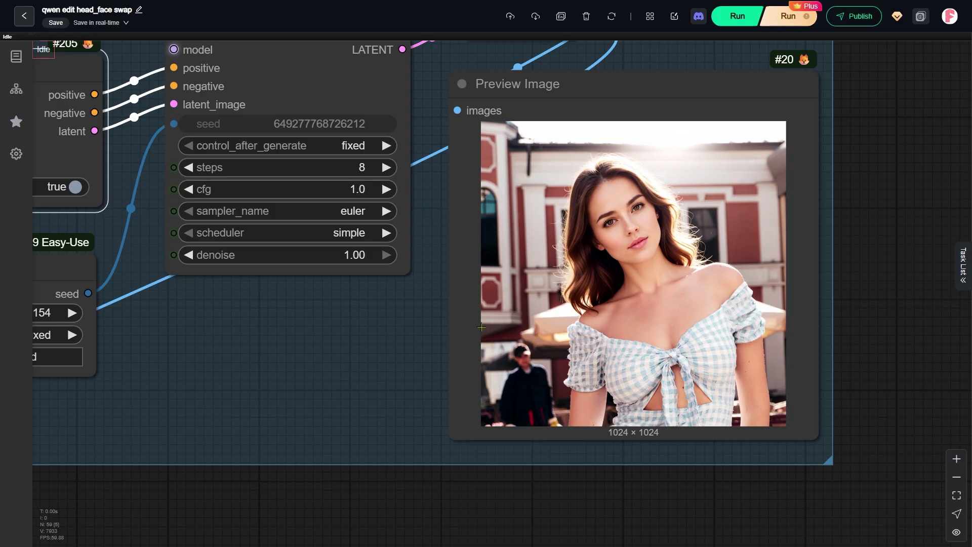
{"action": "scroll", "coordinate": [481, 328], "scroll_direction": "up", "scroll_amount": 1}
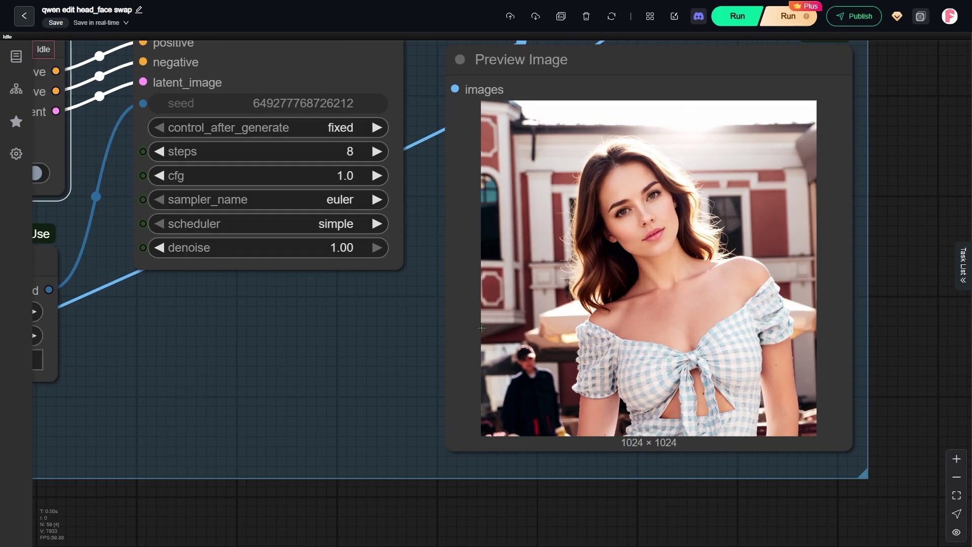
{"action": "scroll", "coordinate": [658, 155], "scroll_direction": "down", "scroll_amount": 8}
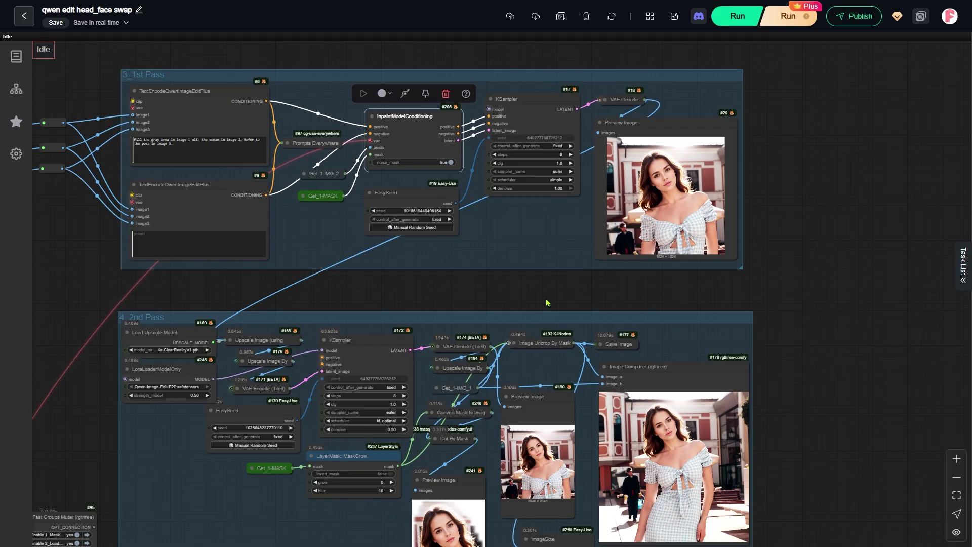
{"action": "left_click_drag", "start_coordinate": [527, 364], "coordinate": [569, 177]}
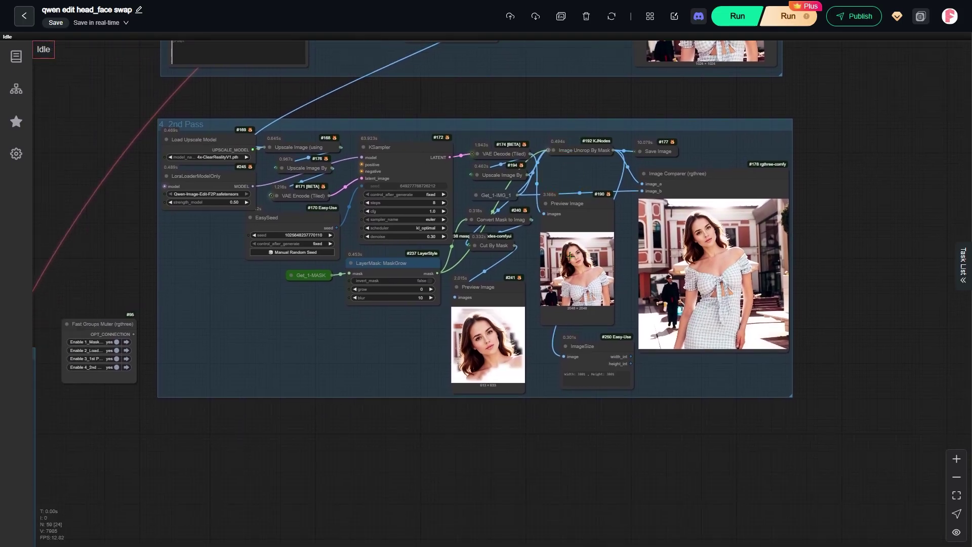
{"action": "scroll", "coordinate": [558, 334], "scroll_direction": "up", "scroll_amount": 10}
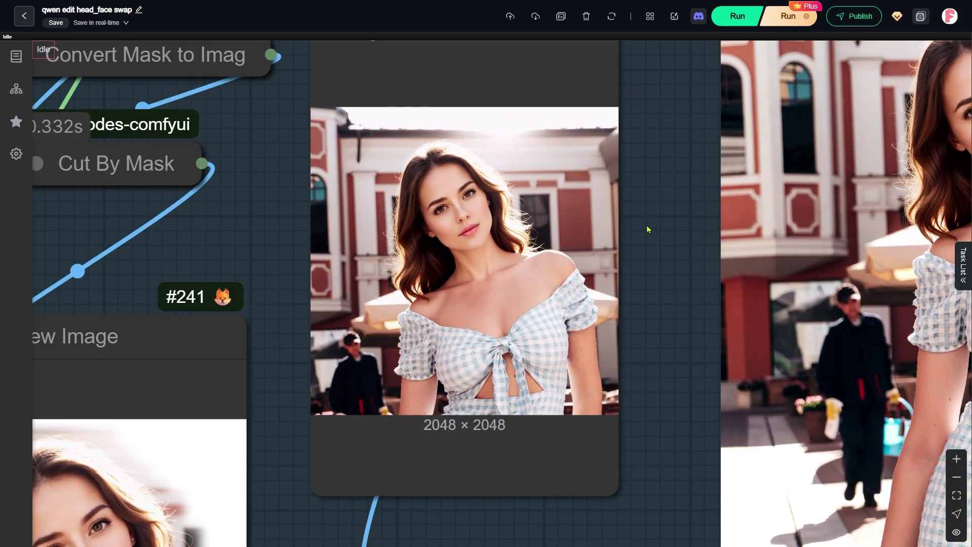
{"action": "scroll", "coordinate": [649, 230], "scroll_direction": "up", "scroll_amount": 1}
{"action": "left_click", "coordinate": [496, 470]}
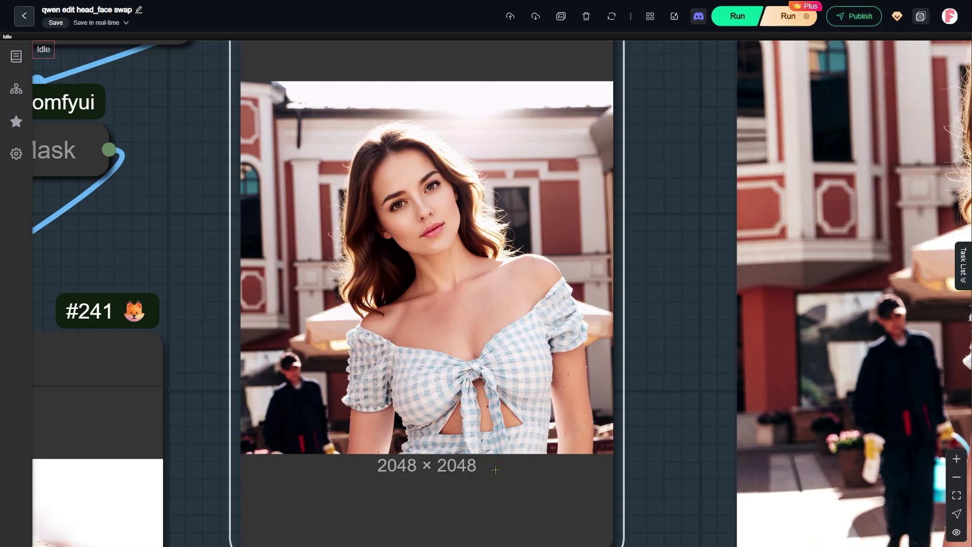
{"action": "scroll", "coordinate": [790, 370], "scroll_direction": "down", "scroll_amount": 9}
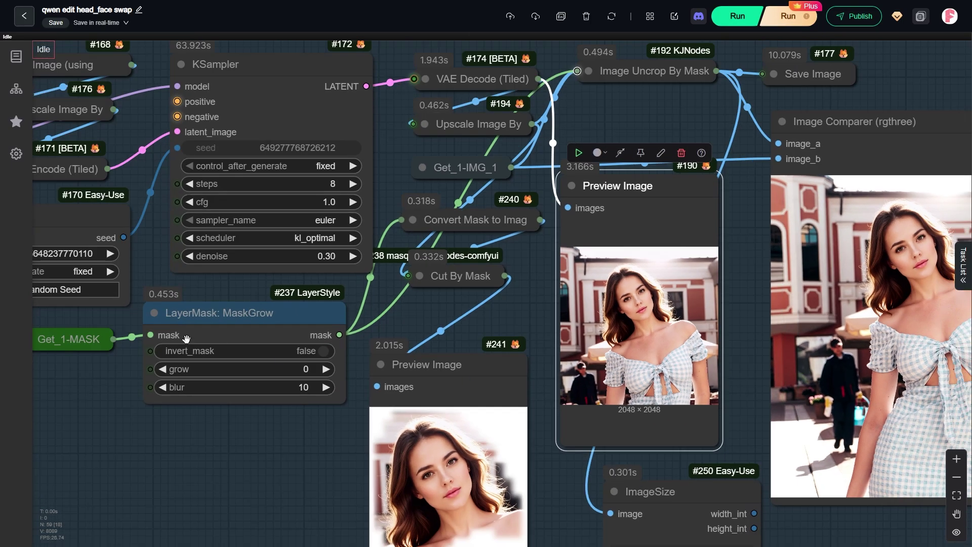
{"action": "scroll", "coordinate": [186, 338], "scroll_direction": "down", "scroll_amount": 4}
{"action": "left_click_drag", "start_coordinate": [187, 338], "coordinate": [699, 386]}
{"action": "scroll", "coordinate": [440, 201], "scroll_direction": "up", "scroll_amount": 8}
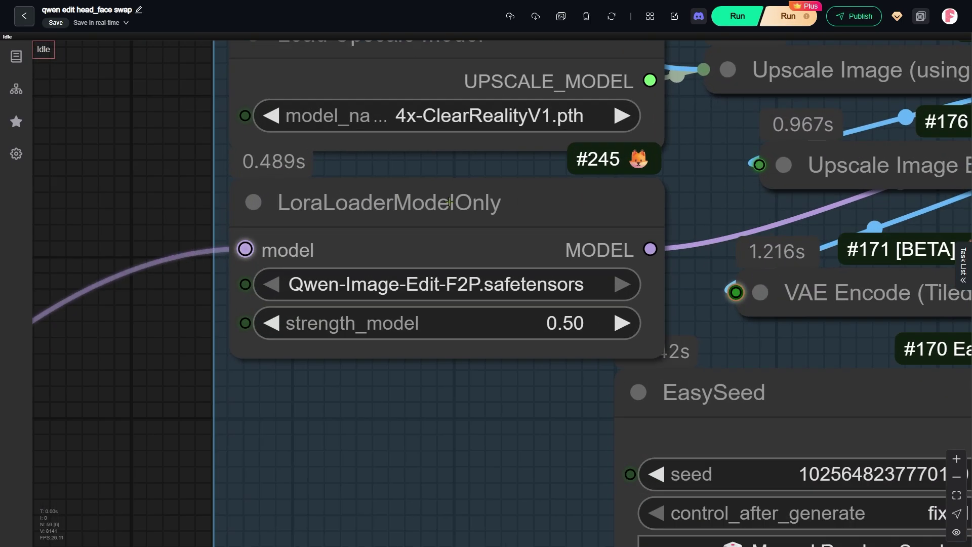
{"action": "left_click", "coordinate": [449, 201]}
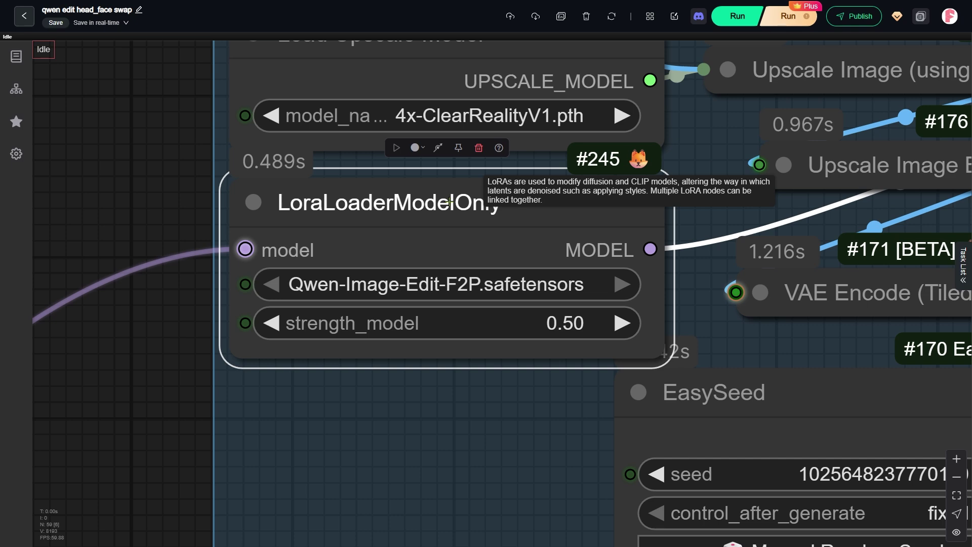
{"action": "scroll", "coordinate": [449, 202], "scroll_direction": "down", "scroll_amount": 5}
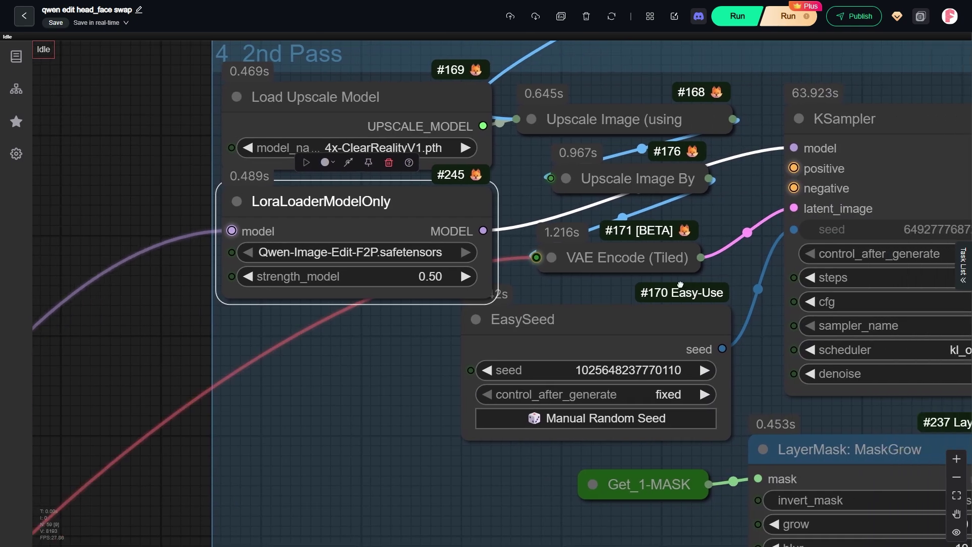
{"action": "left_click_drag", "start_coordinate": [680, 285], "coordinate": [257, 283]}
{"action": "scroll", "coordinate": [357, 329], "scroll_direction": "up", "scroll_amount": 4}
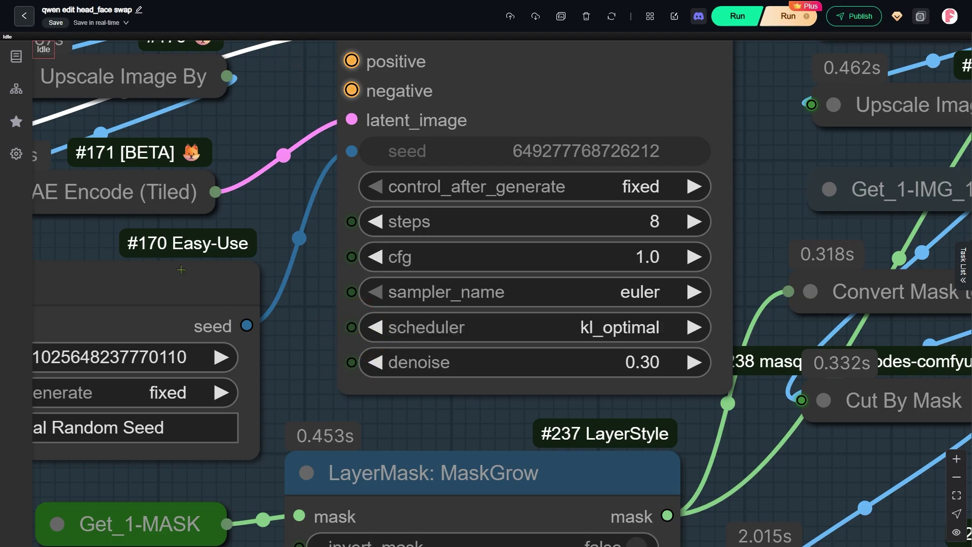
{"action": "scroll", "coordinate": [181, 269], "scroll_direction": "down", "scroll_amount": 5}
{"action": "left_click_drag", "start_coordinate": [682, 490], "coordinate": [696, 190]}
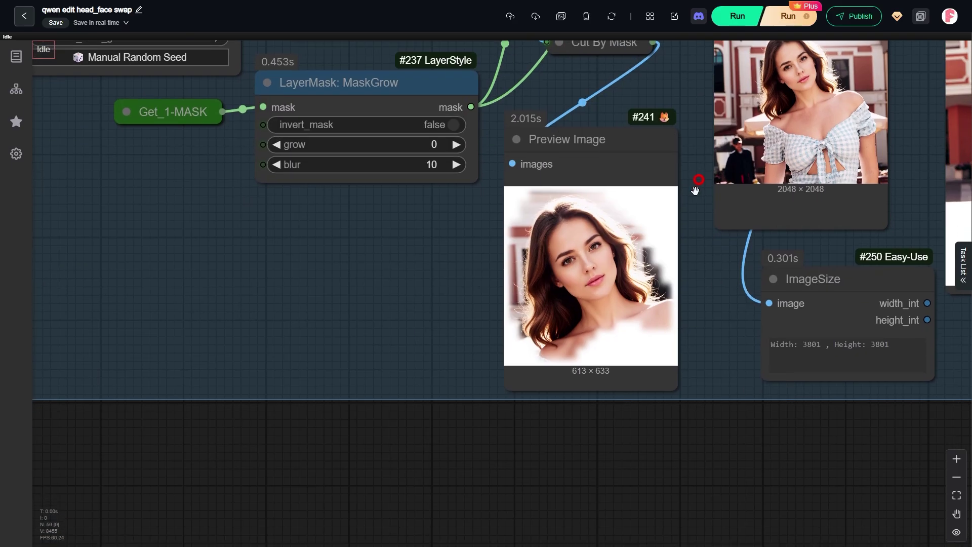
{"action": "scroll", "coordinate": [691, 249], "scroll_direction": "up", "scroll_amount": 5}
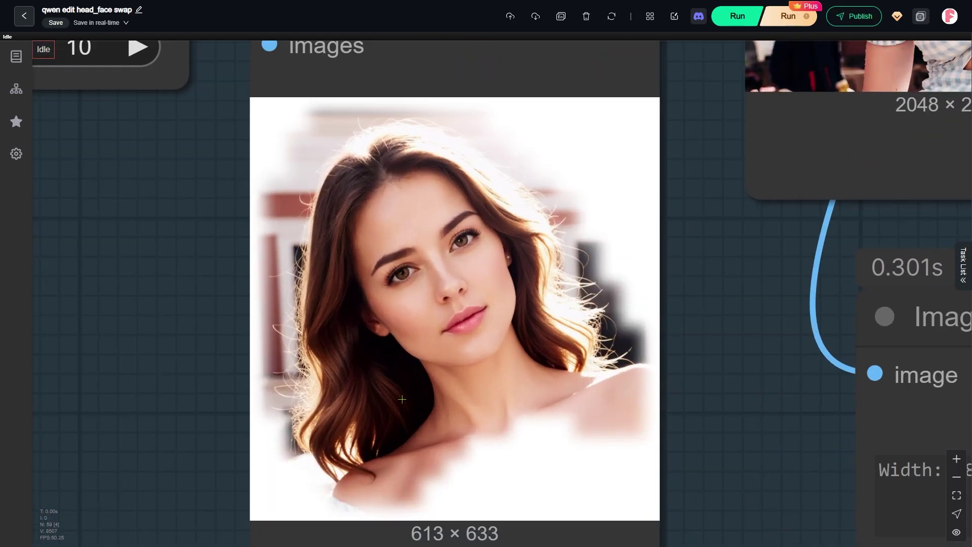
{"action": "scroll", "coordinate": [690, 291], "scroll_direction": "down", "scroll_amount": 4}
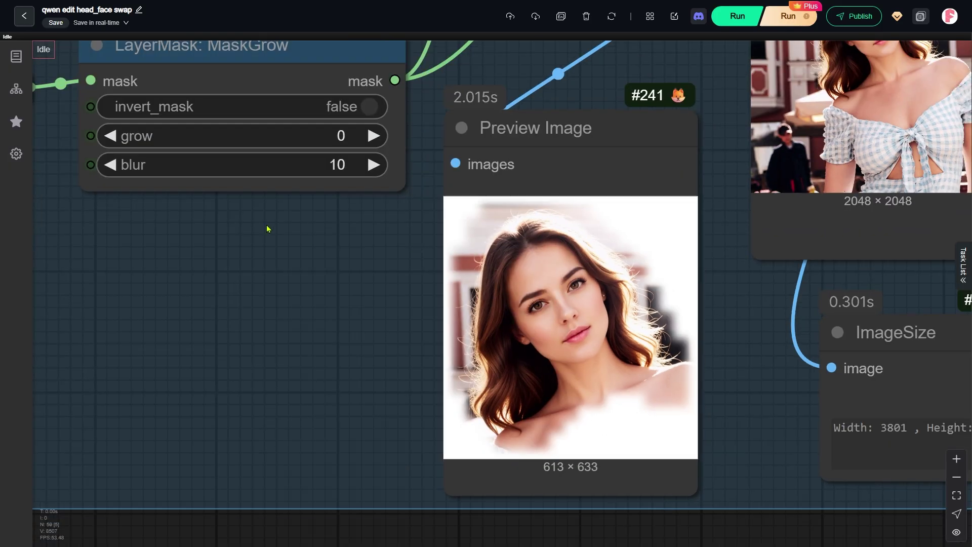
{"action": "left_click_drag", "start_coordinate": [267, 229], "coordinate": [471, 383]}
{"action": "left_click", "coordinate": [474, 207]}
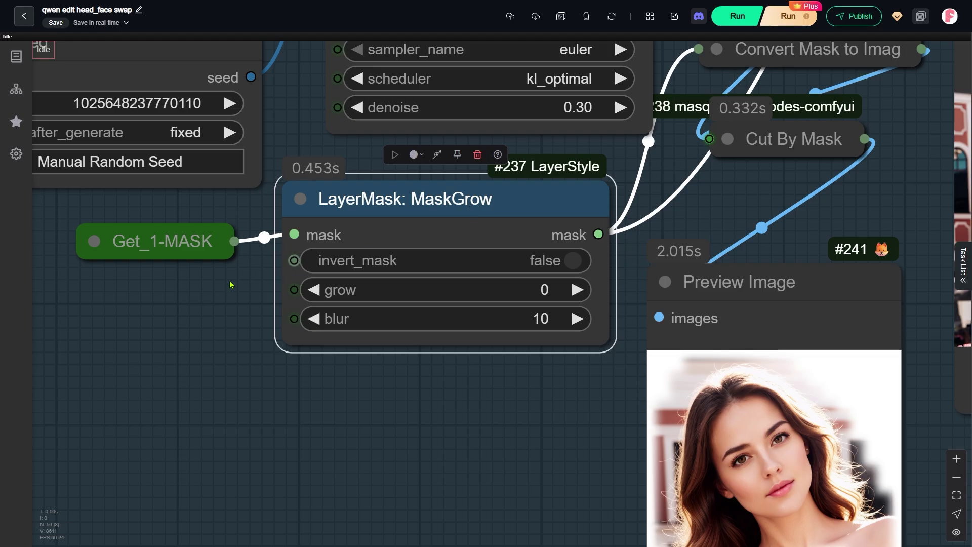
{"action": "scroll", "coordinate": [213, 309], "scroll_direction": "down", "scroll_amount": 4}
{"action": "scroll", "coordinate": [232, 317], "scroll_direction": "down", "scroll_amount": 3}
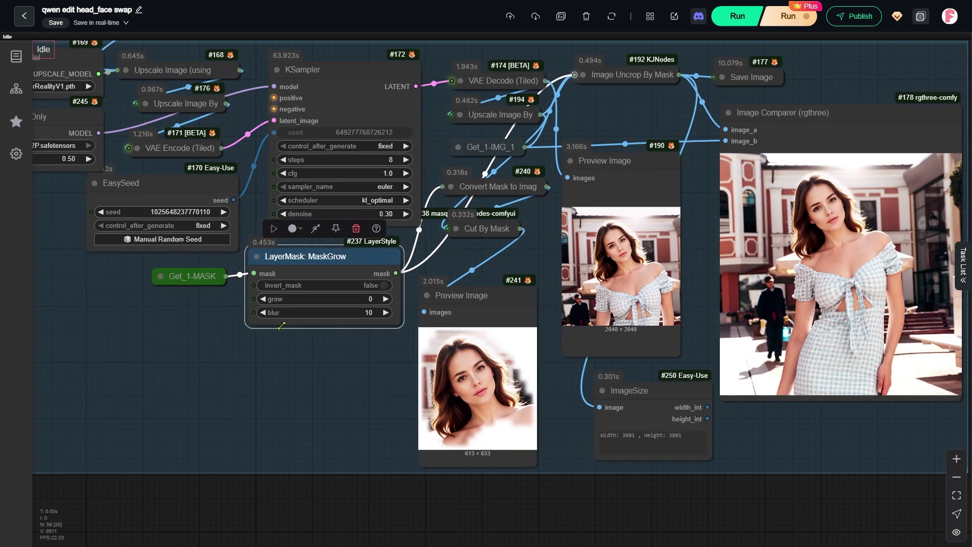
{"action": "left_click_drag", "start_coordinate": [868, 427], "coordinate": [518, 430]}
{"action": "scroll", "coordinate": [512, 259], "scroll_direction": "up", "scroll_amount": 7}
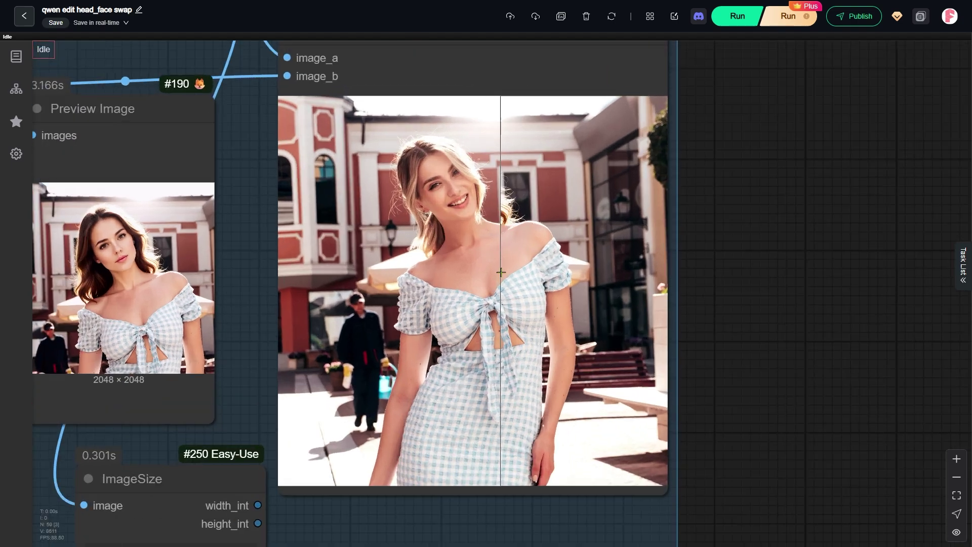
{"action": "scroll", "coordinate": [525, 209], "scroll_direction": "up", "scroll_amount": 4}
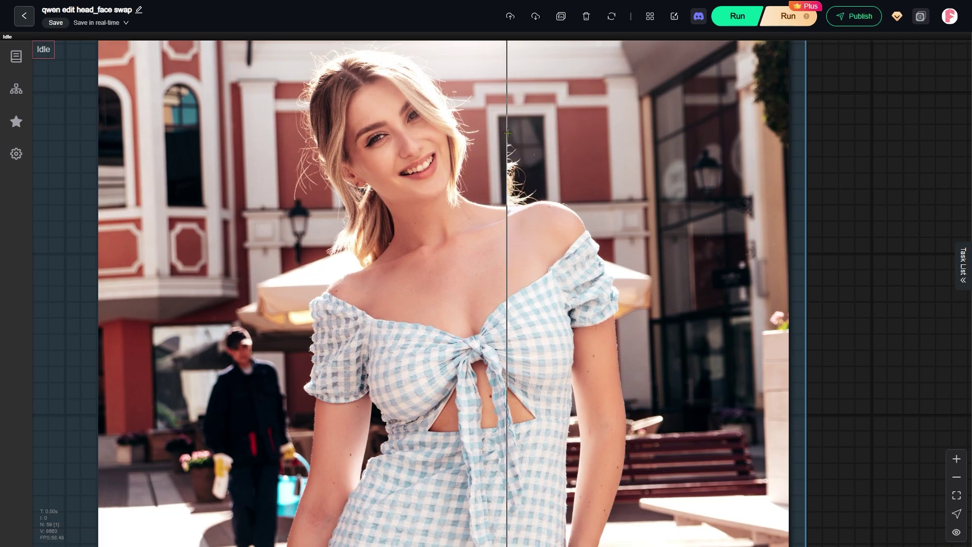